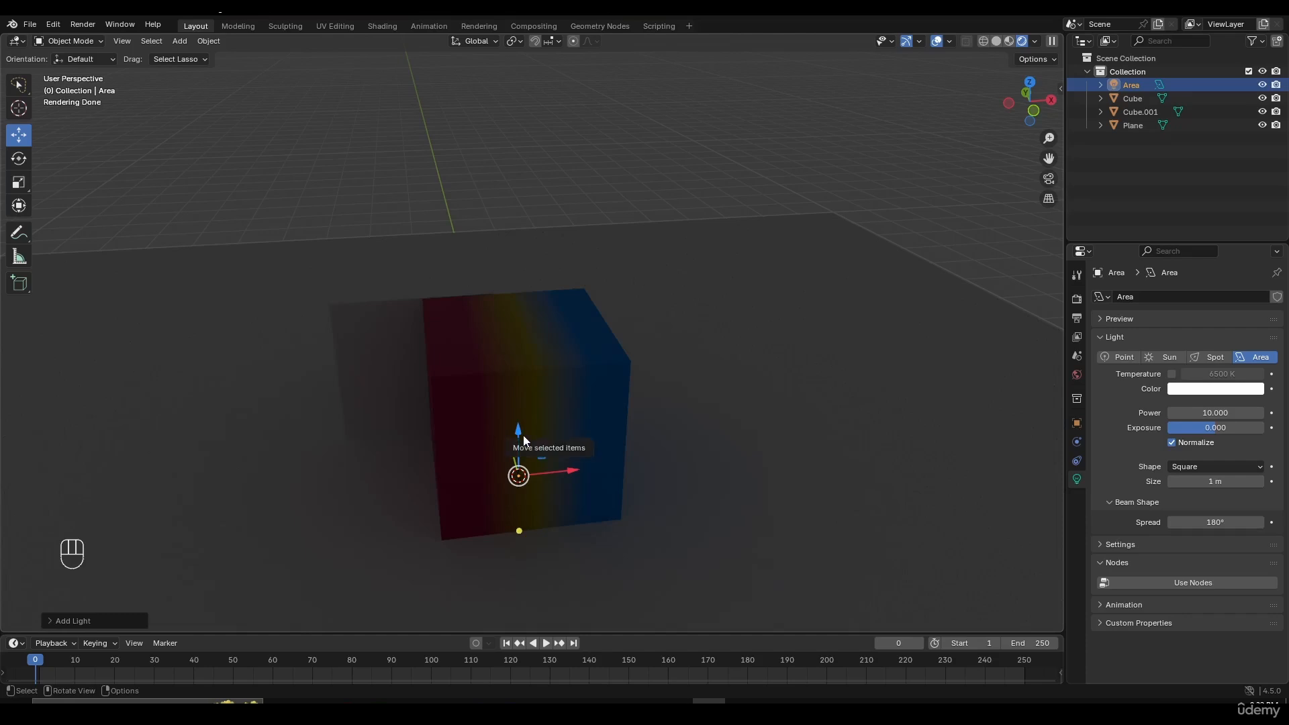
Step: Move the area light up out of the striped cube so it hangs above the two cubes
key("g")
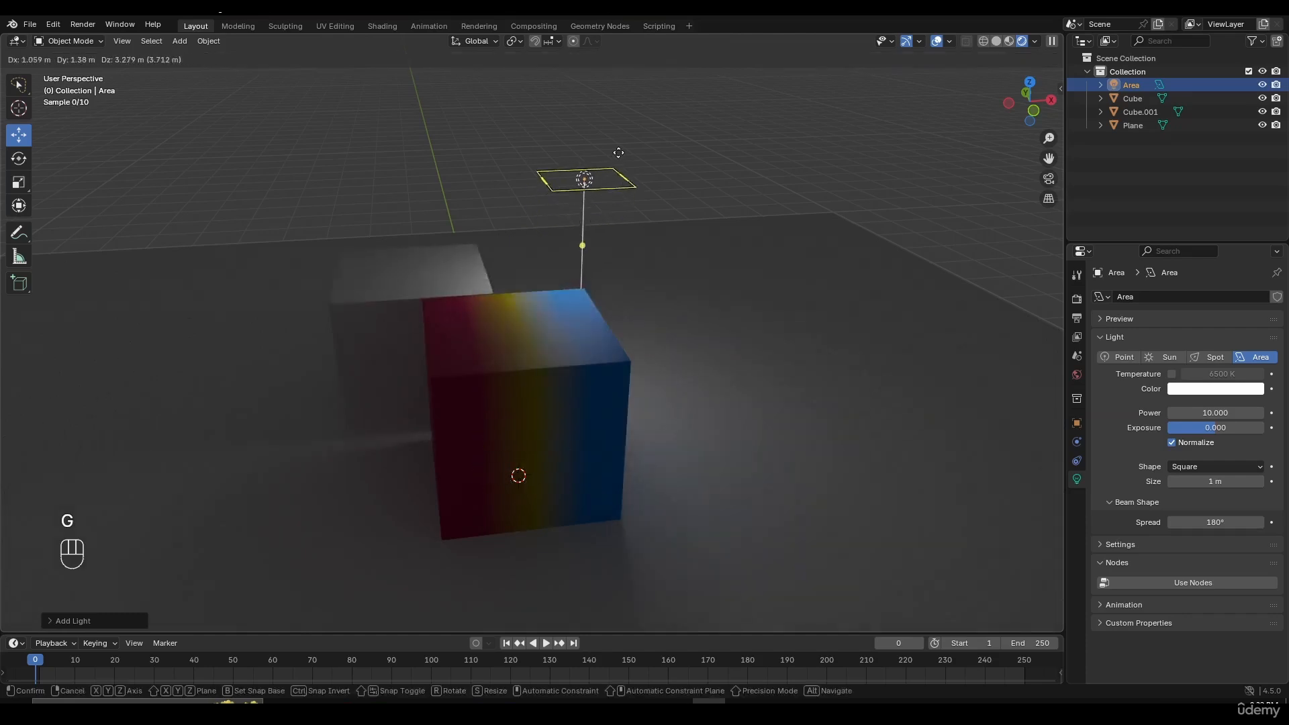
left_click(621, 149)
middle_click_drag(672, 220, 656, 191)
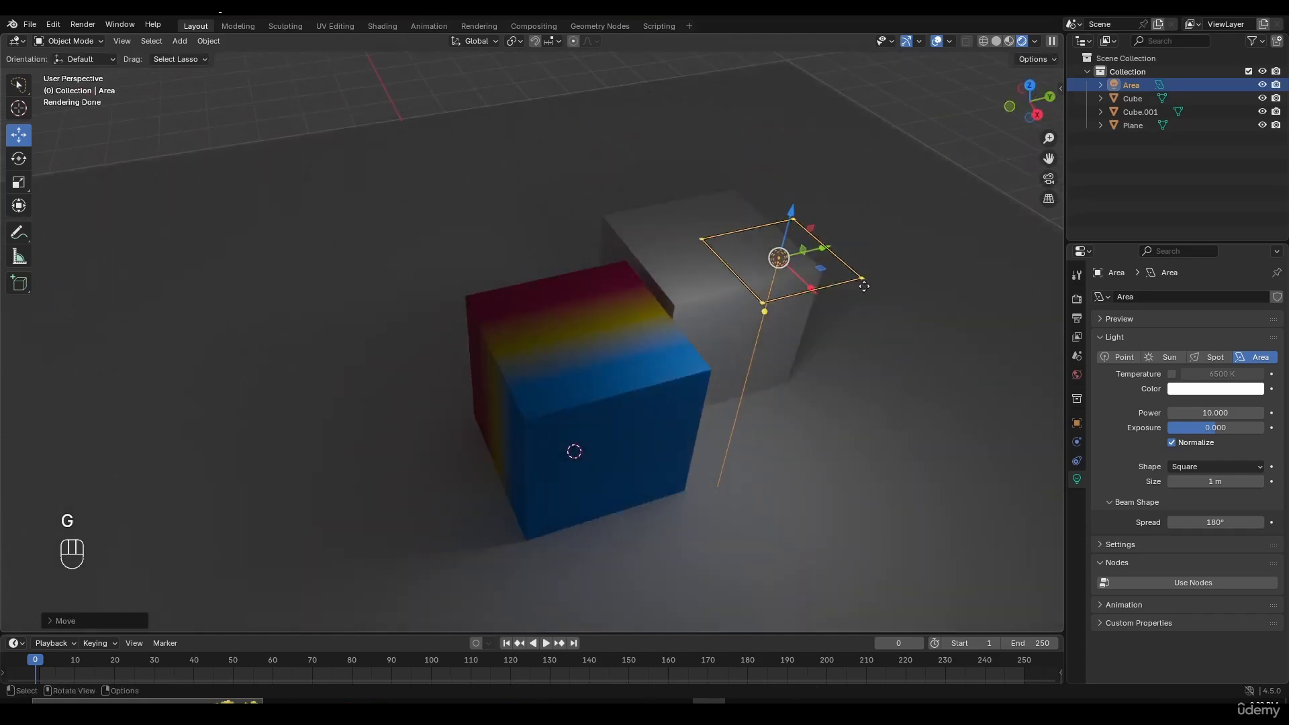
middle_click_drag(853, 328, 671, 316)
middle_click_drag(443, 356, 599, 378)
scroll(718, 353, "down", 5)
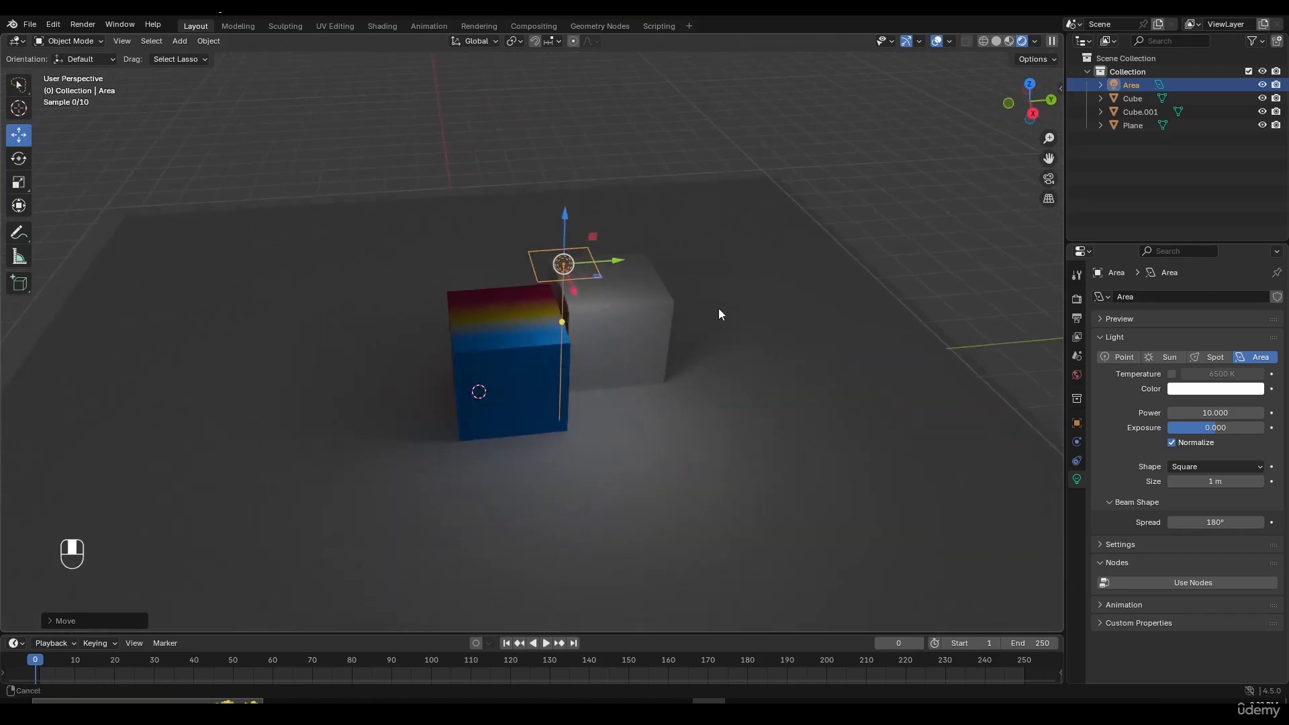
key("g")
left_click(594, 302)
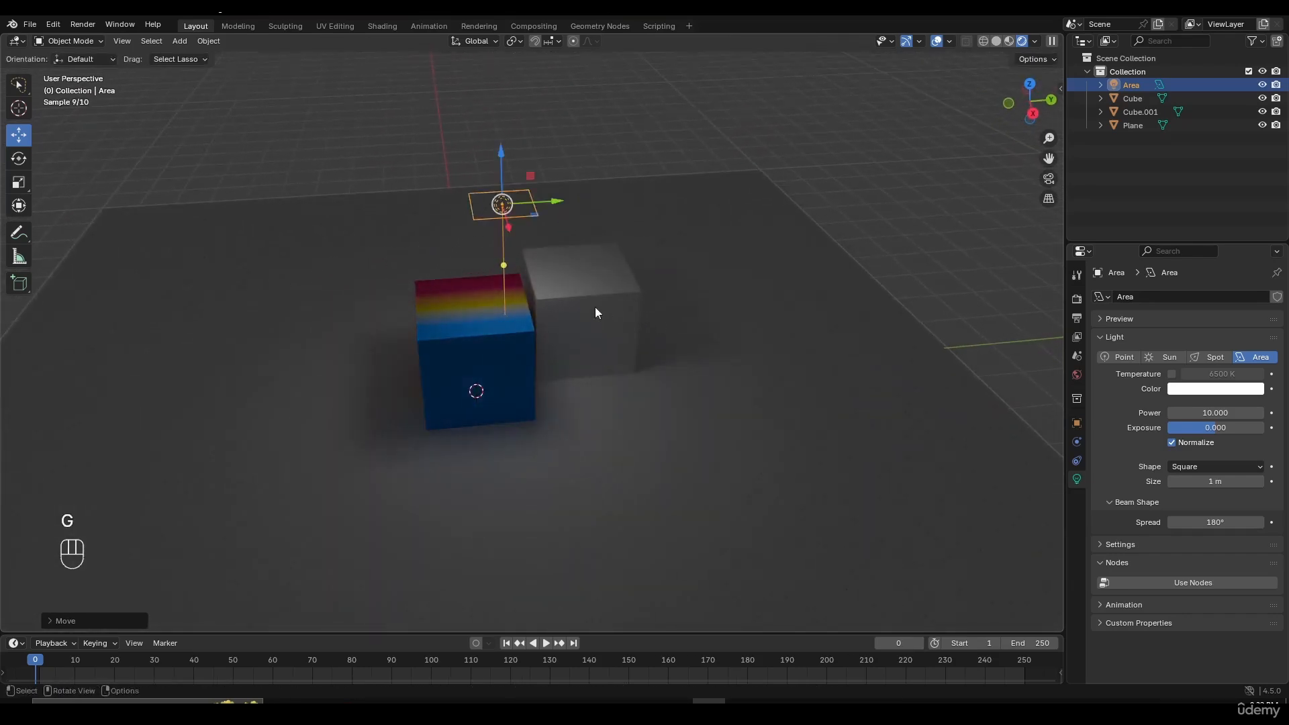
Step: Move the area light sideways past the grey cube so it hangs over the open floor
middle_click_drag(595, 307, 510, 236)
scroll(525, 280, "up", 3)
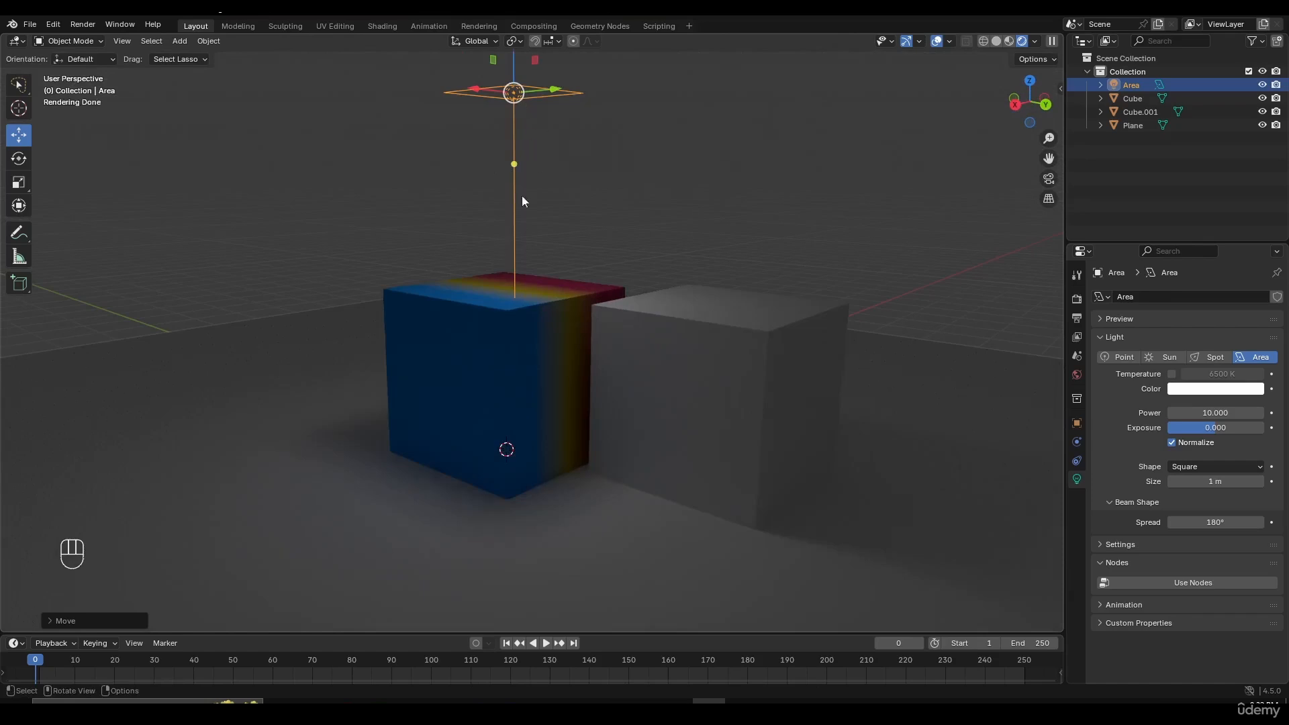
middle_click_drag(531, 283, 560, 281)
scroll(546, 314, "down", 5)
key("g")
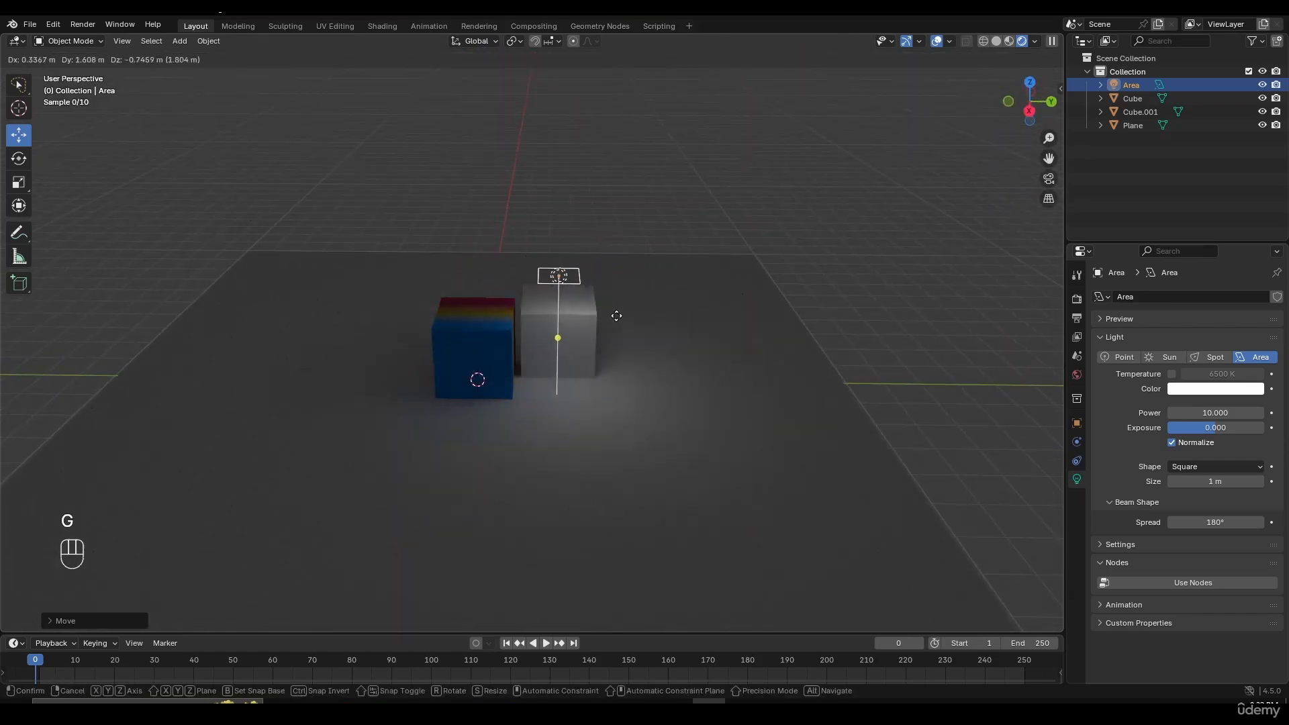
left_click(725, 309)
Step: Rotate the area light around the global X axis with angle snapping so its beam points sideways toward the cubes
middle_click_drag(753, 328, 825, 285)
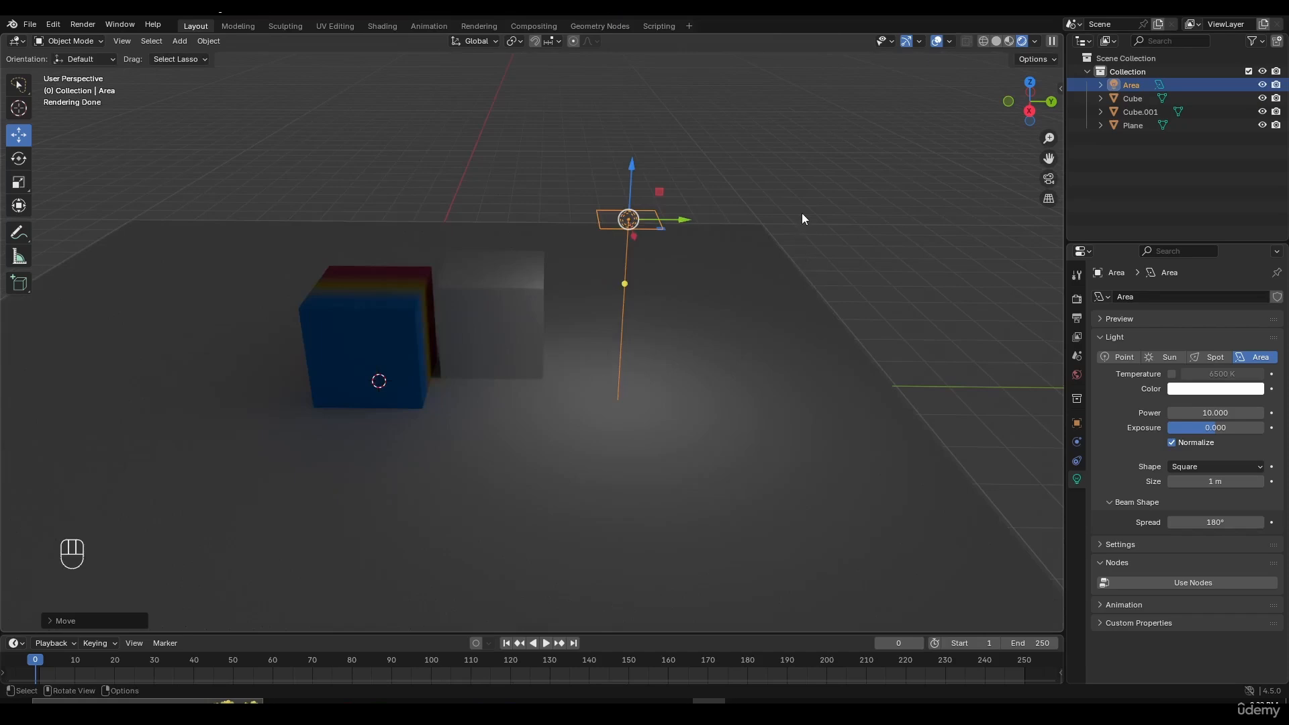
key("r")
key("x")
key("ctrl")
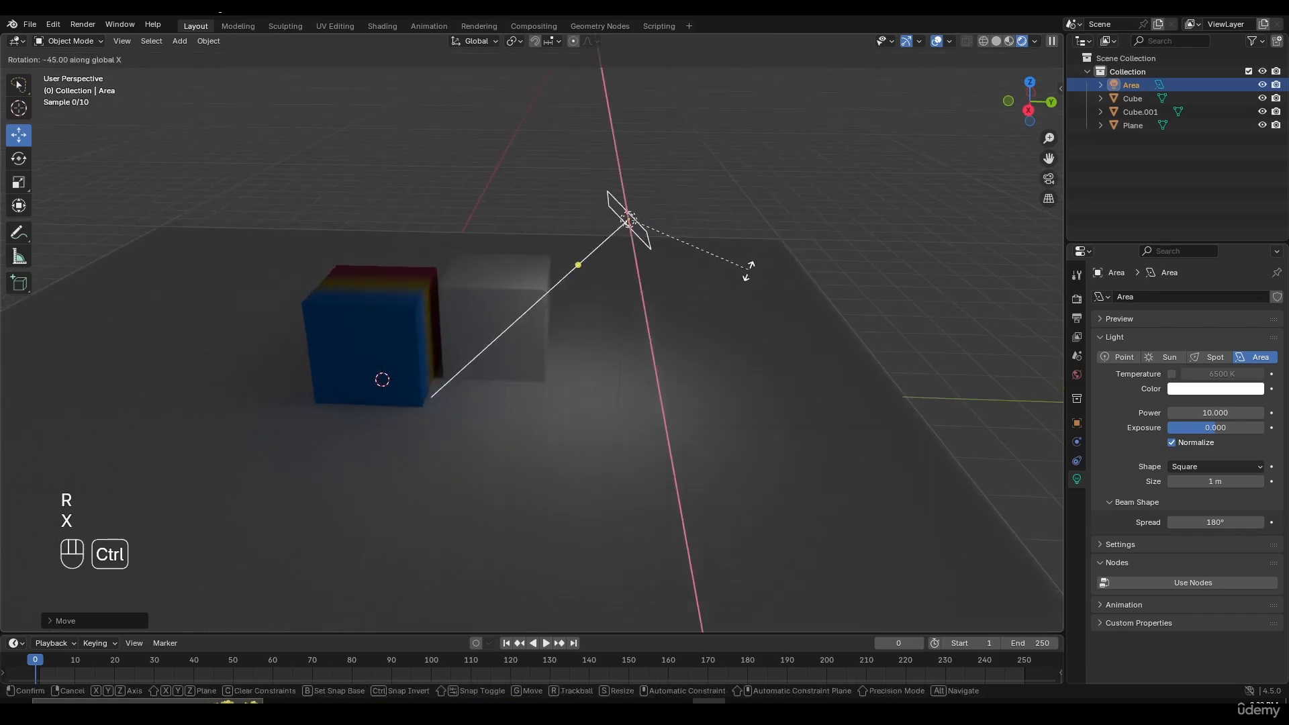
left_click(676, 322)
middle_click_drag(768, 208, 507, 266)
middle_click_drag(542, 348, 430, 343, "shift")
middle_click_drag(430, 342, 658, 258)
Step: Reposition the area light in front of the striped cube's blue face
key("g")
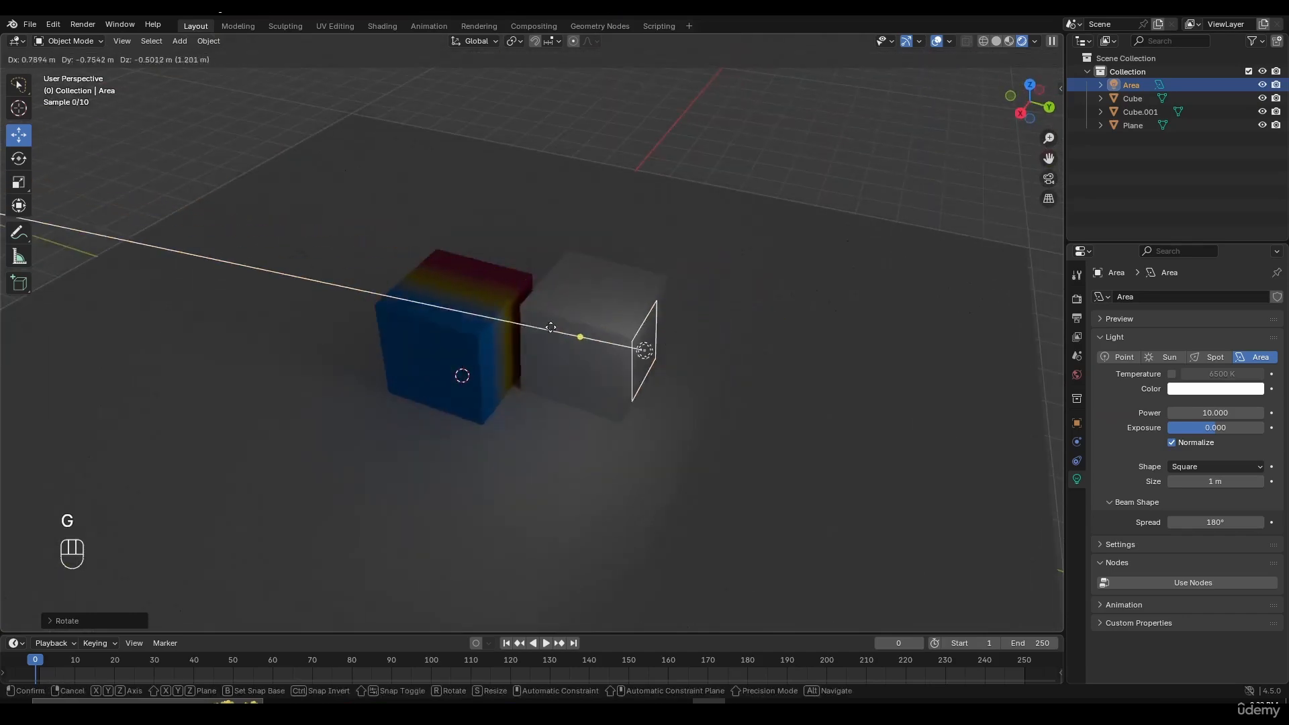
left_click(621, 335)
middle_click_drag(620, 335, 591, 302)
key("g")
left_click(440, 354)
middle_click_drag(440, 355, 396, 393)
Step: Rotate the area light about -51° around the global Z axis so it faces the cubes
key("r")
key("z")
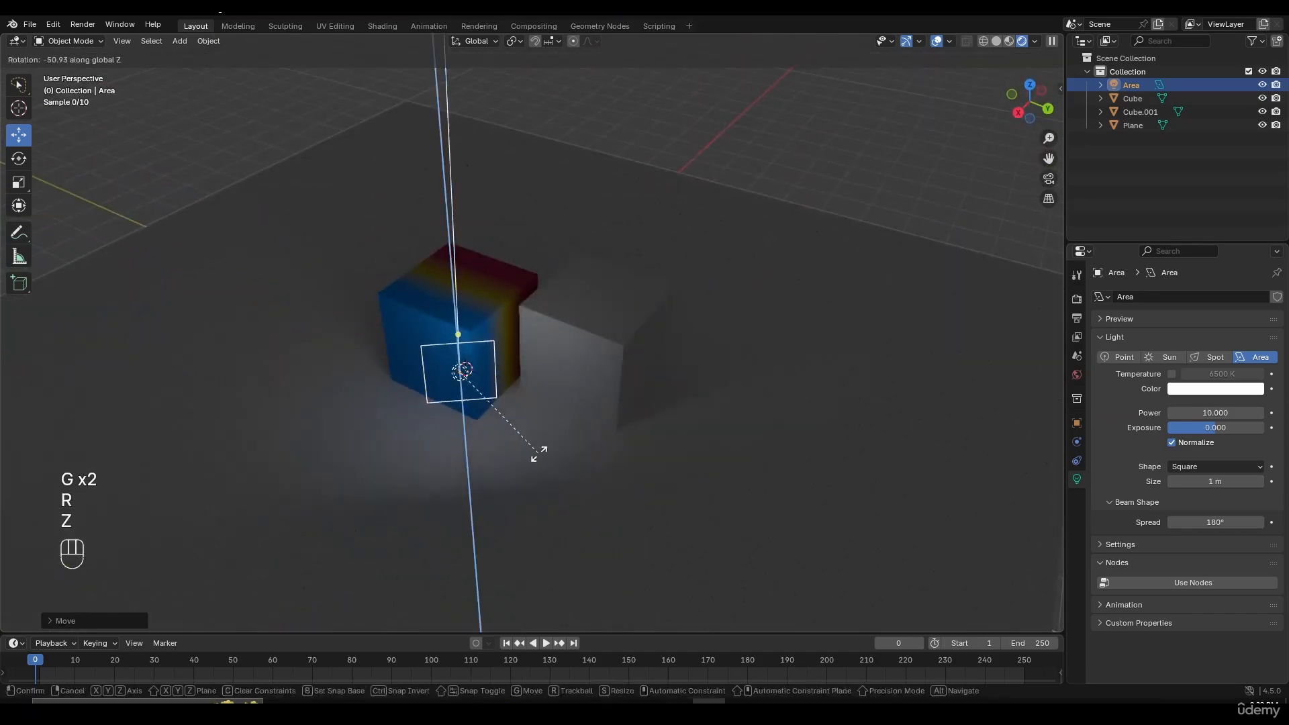
left_click(532, 451)
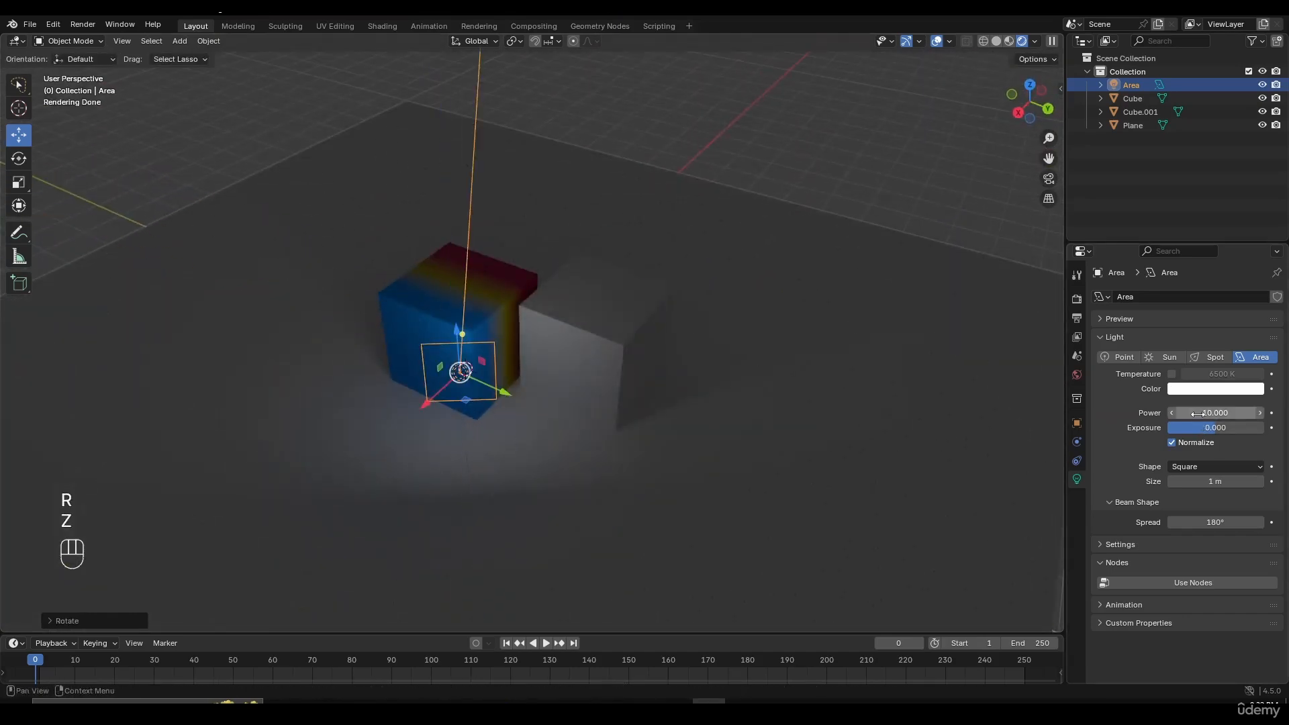
Step: Raise the area light's power to 110.7
left_click_drag(1216, 412, 1258, 413)
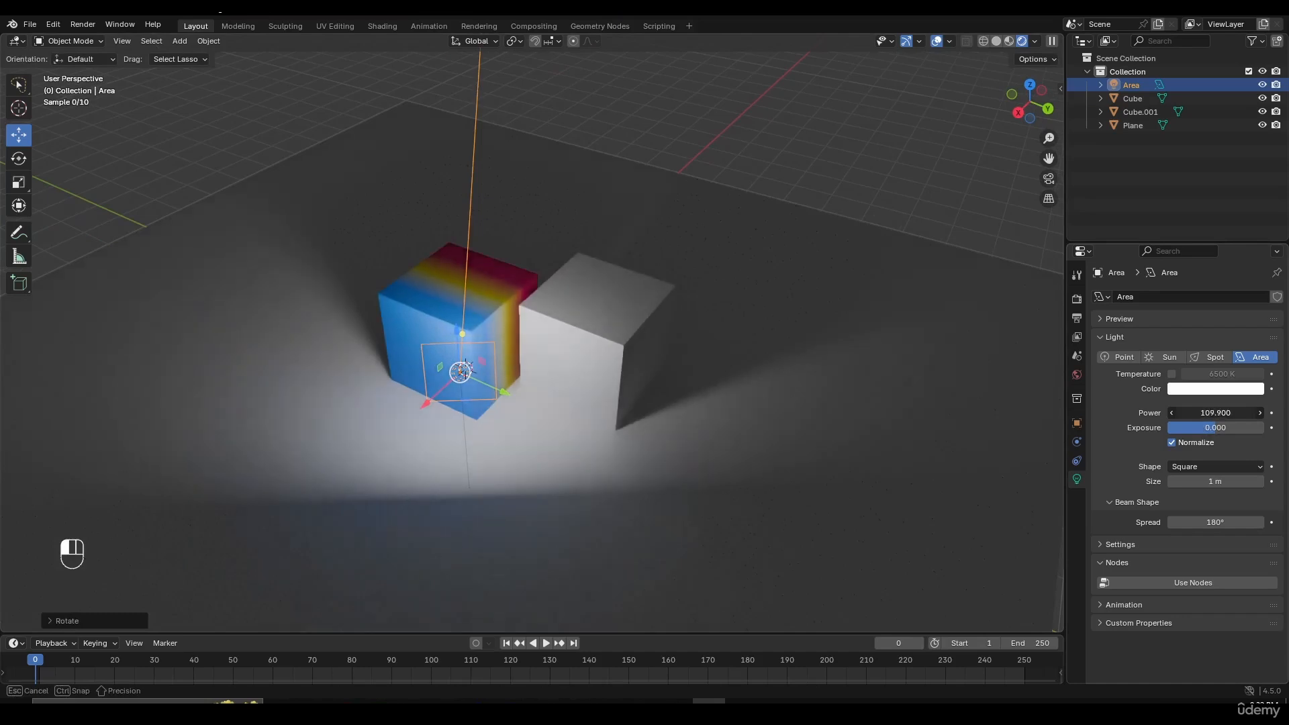
middle_click_drag(738, 430, 543, 473)
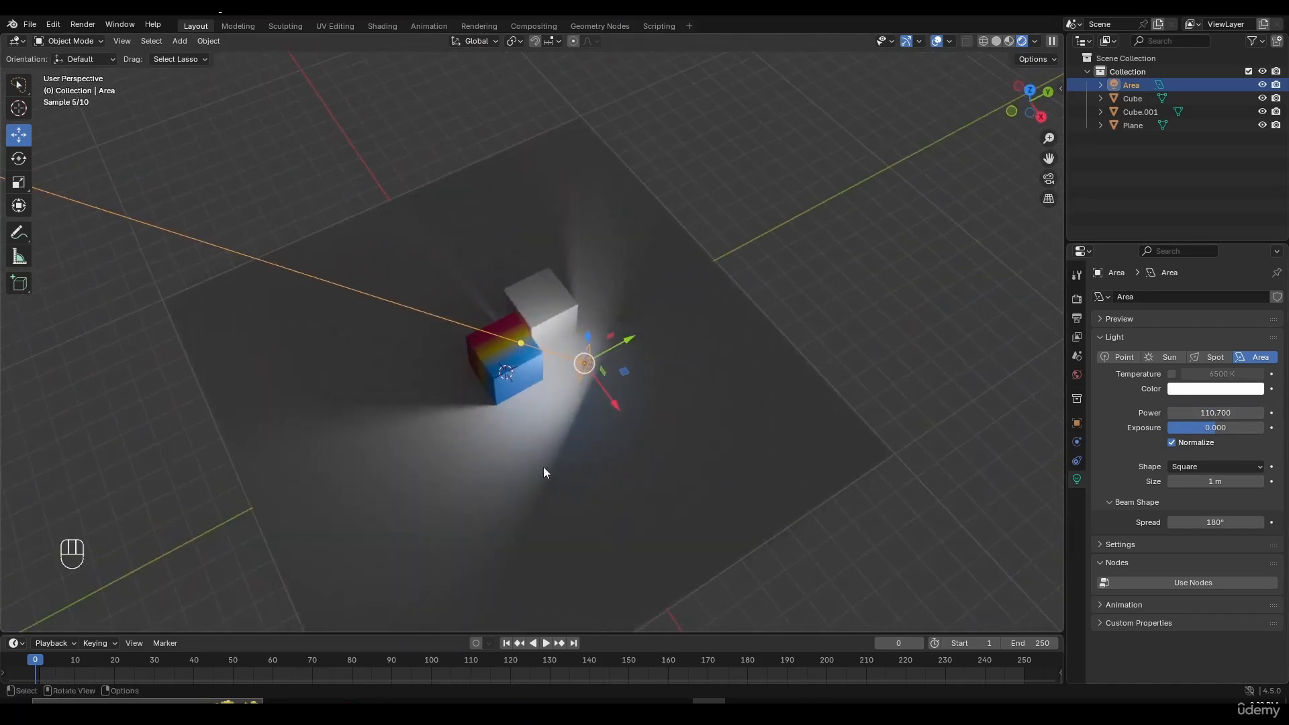
middle_click_drag(652, 312, 565, 236)
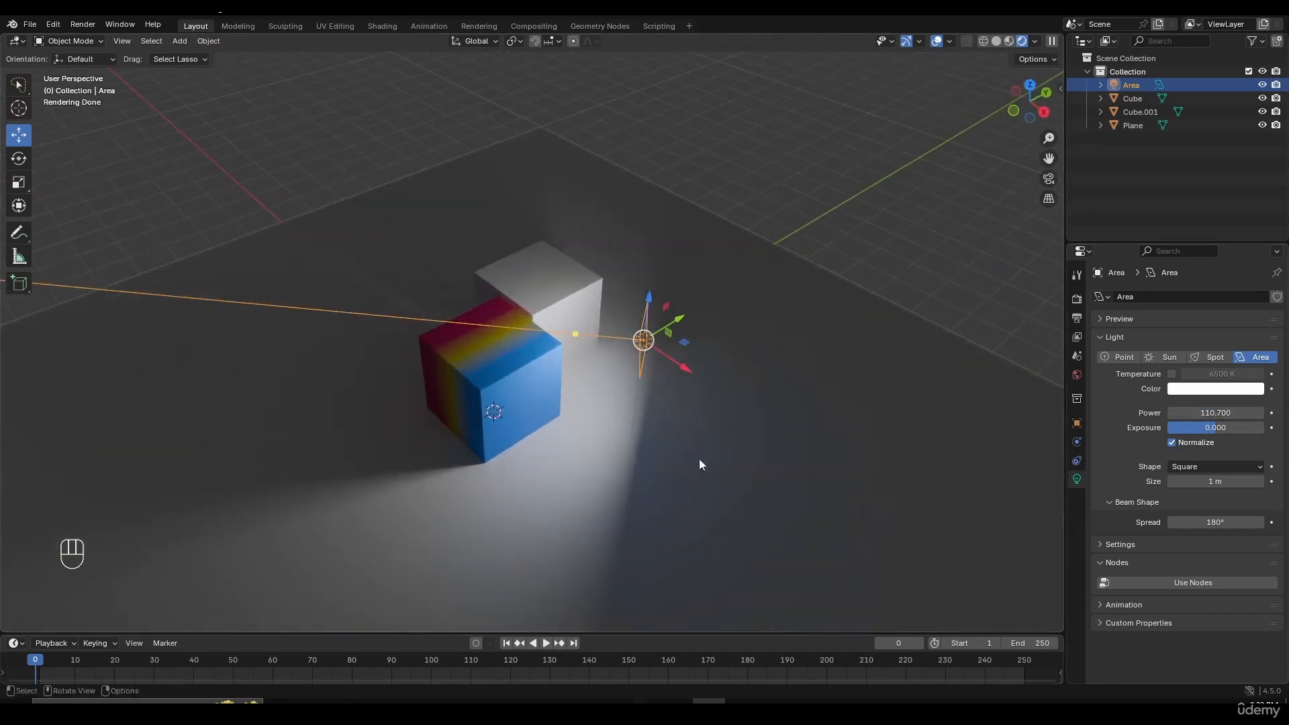
Step: Adjust the area light's position in front of the two cubes
middle_click_drag(885, 262, 469, 334, "shift")
key("g")
key("g")
left_click(752, 327)
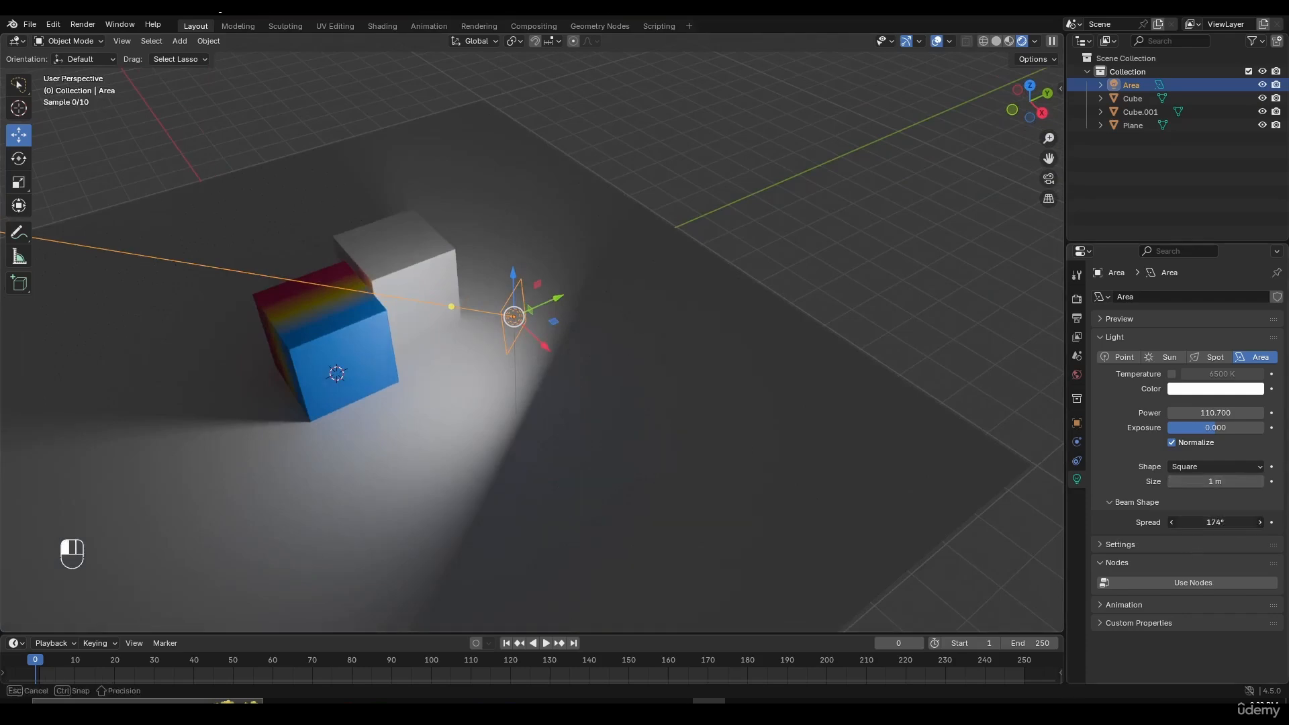
Step: Try the area light's beam spread down to 0°, set it to 173° and enlarge the light to 2.02 m
left_click_drag(1215, 523, 1103, 522)
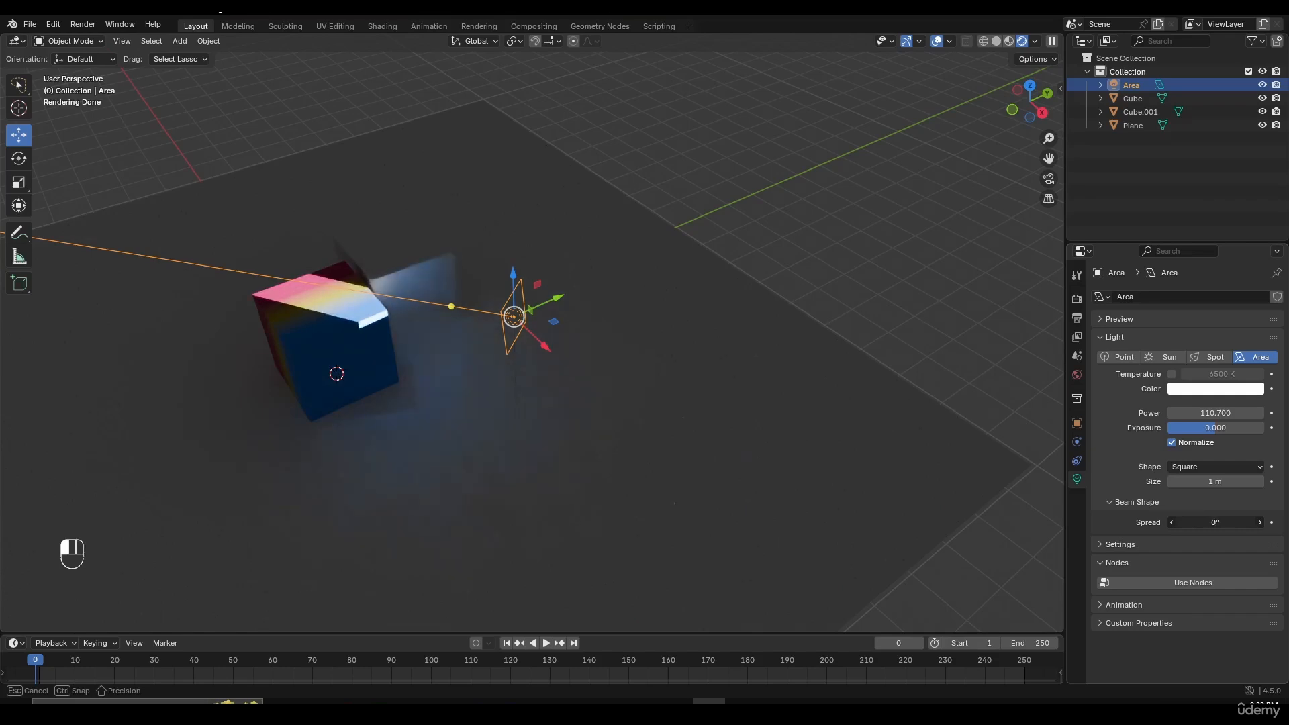
left_click_drag(1102, 522, 1236, 486)
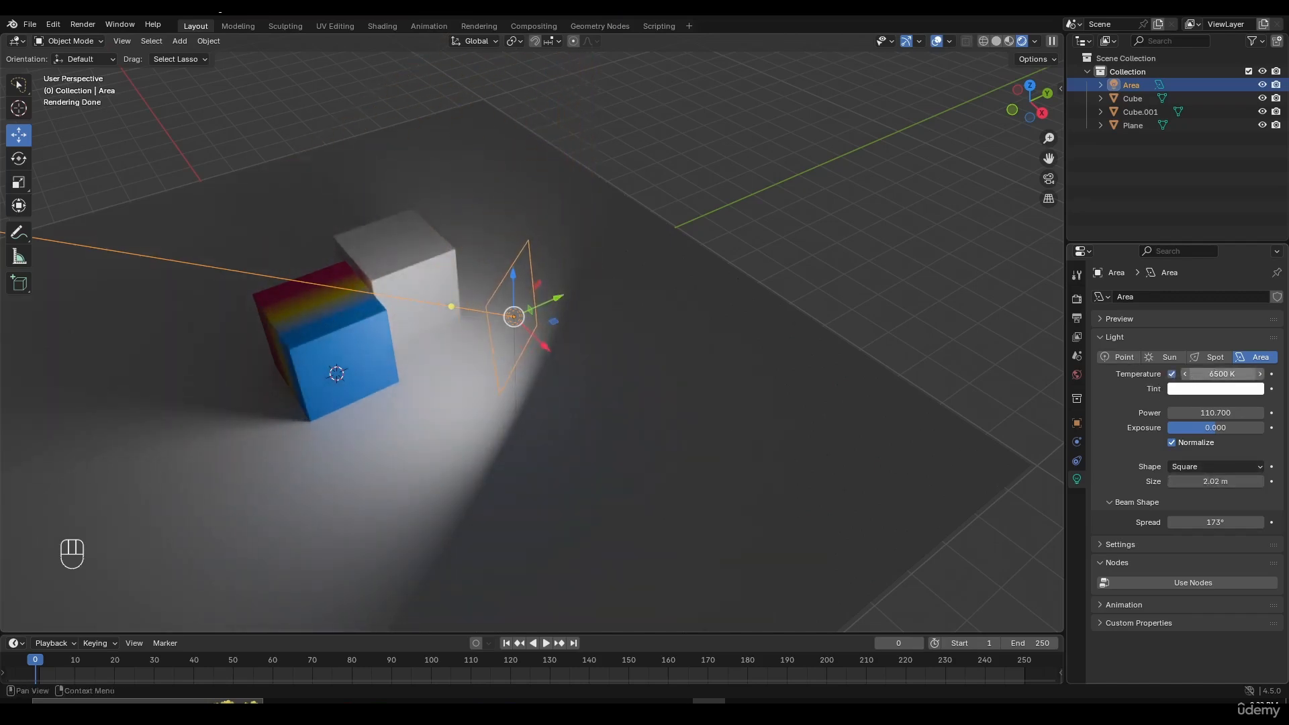
Step: Enable a 4668 K colour temperature with power 128.6 and exposure 0.822, and set the light's size to 2.18 m
left_click_drag(1221, 374, 1239, 427)
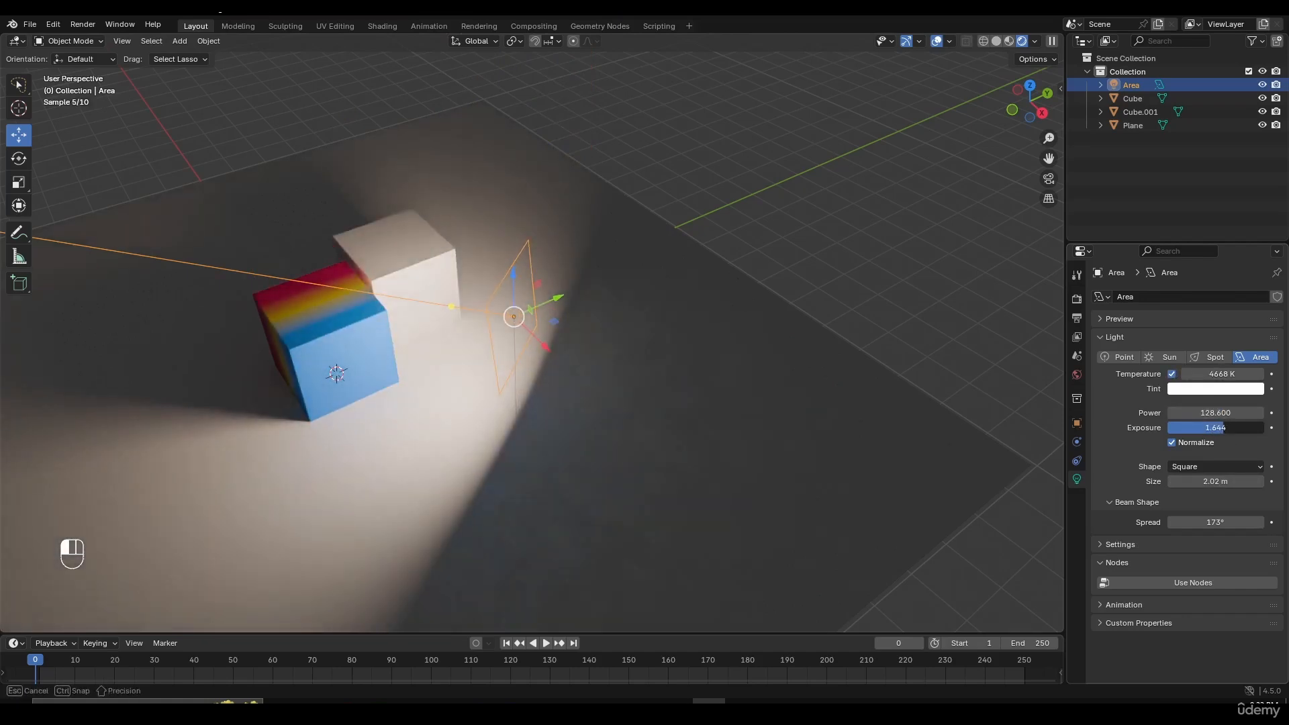
mouse_move(1228, 481)
left_mouse_down()
mouse_move(1208, 481)
mouse_move(1235, 481)
left_mouse_up()
middle_click_drag(948, 431, 647, 348)
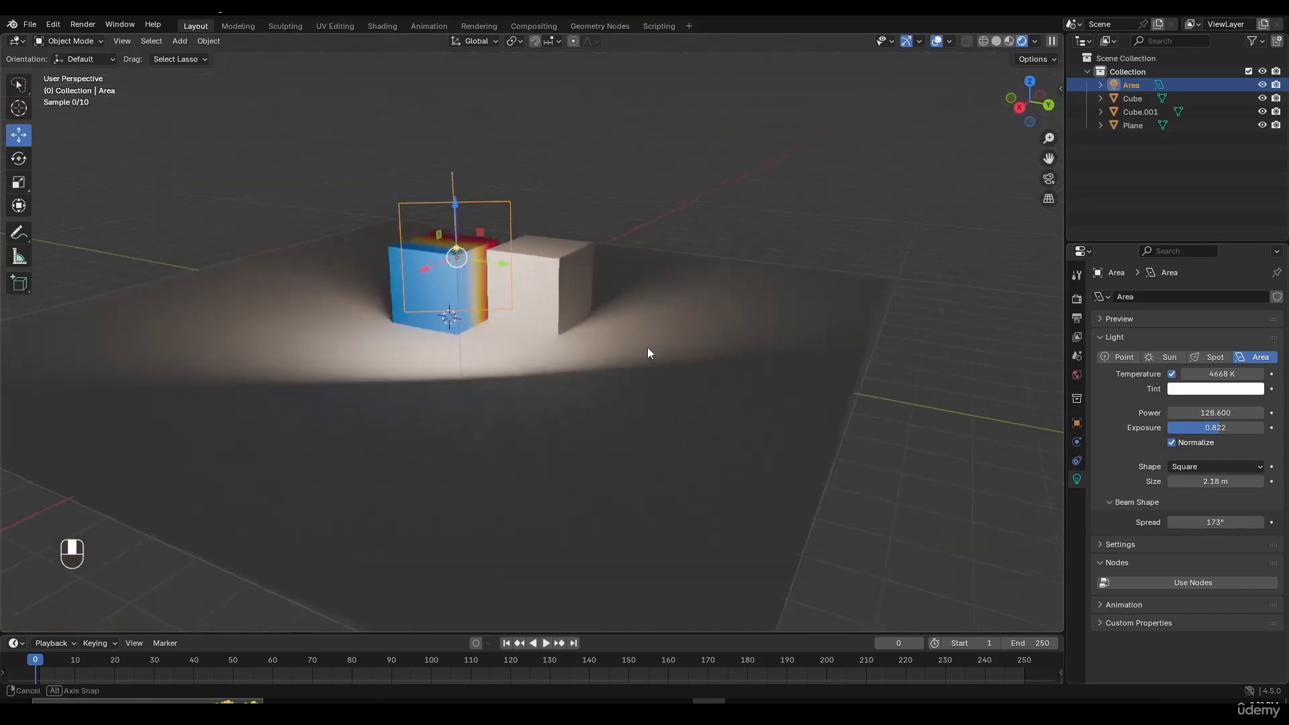
middle_click_drag(452, 271, 483, 314)
key("g")
right_click(586, 336)
scroll(586, 355, "up", 2)
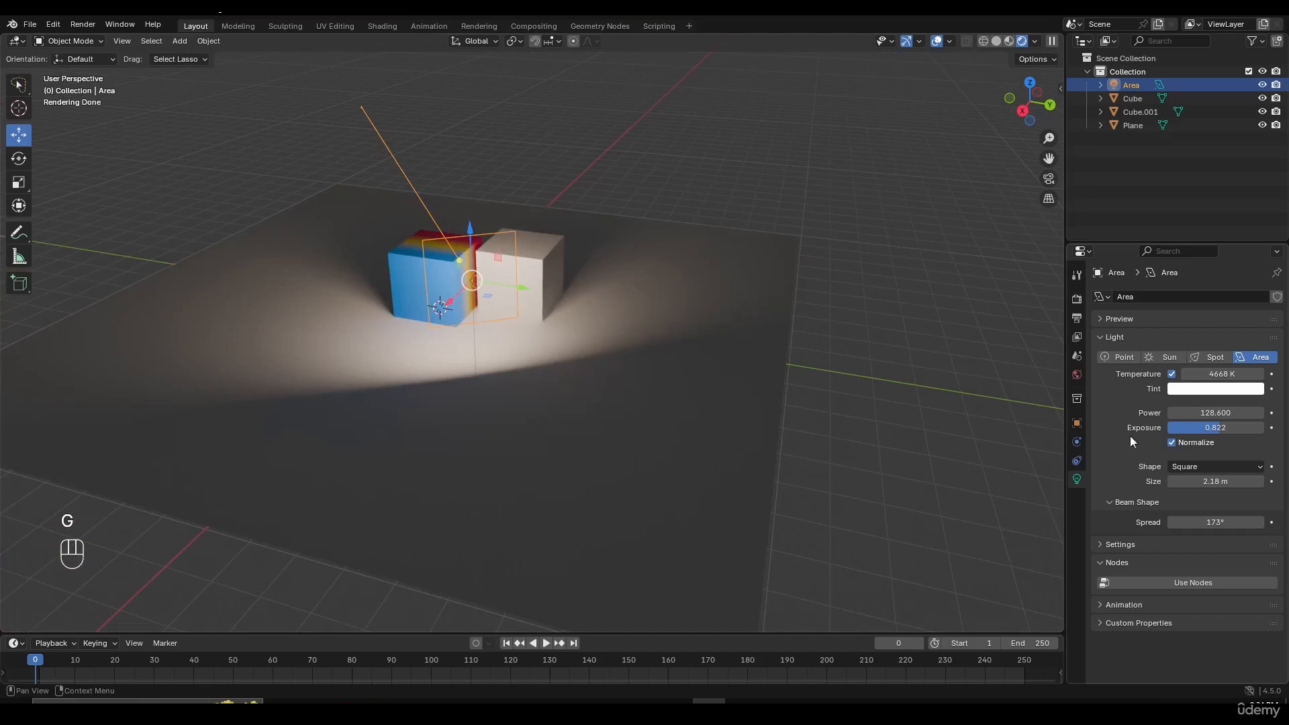
Step: Change the area light's shape to Disk and reposition it in front of the striped cube's blue face
left_click(1197, 468)
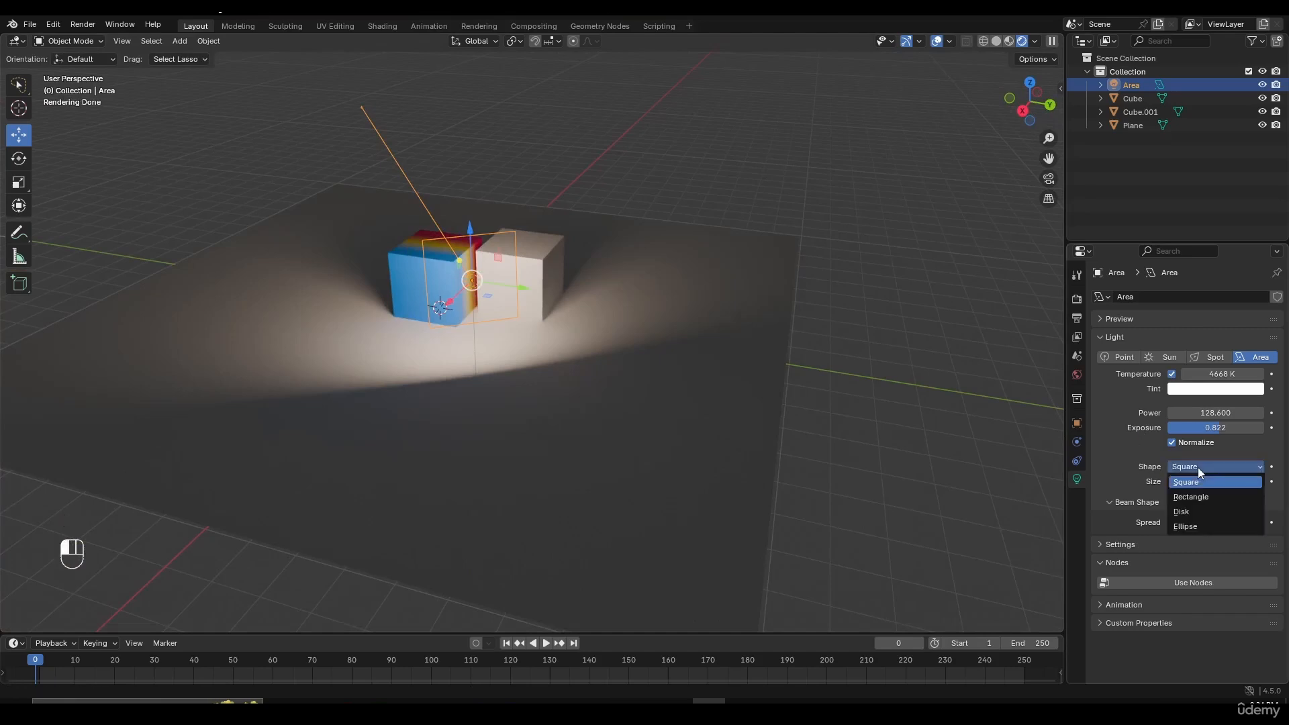
left_click(1189, 512)
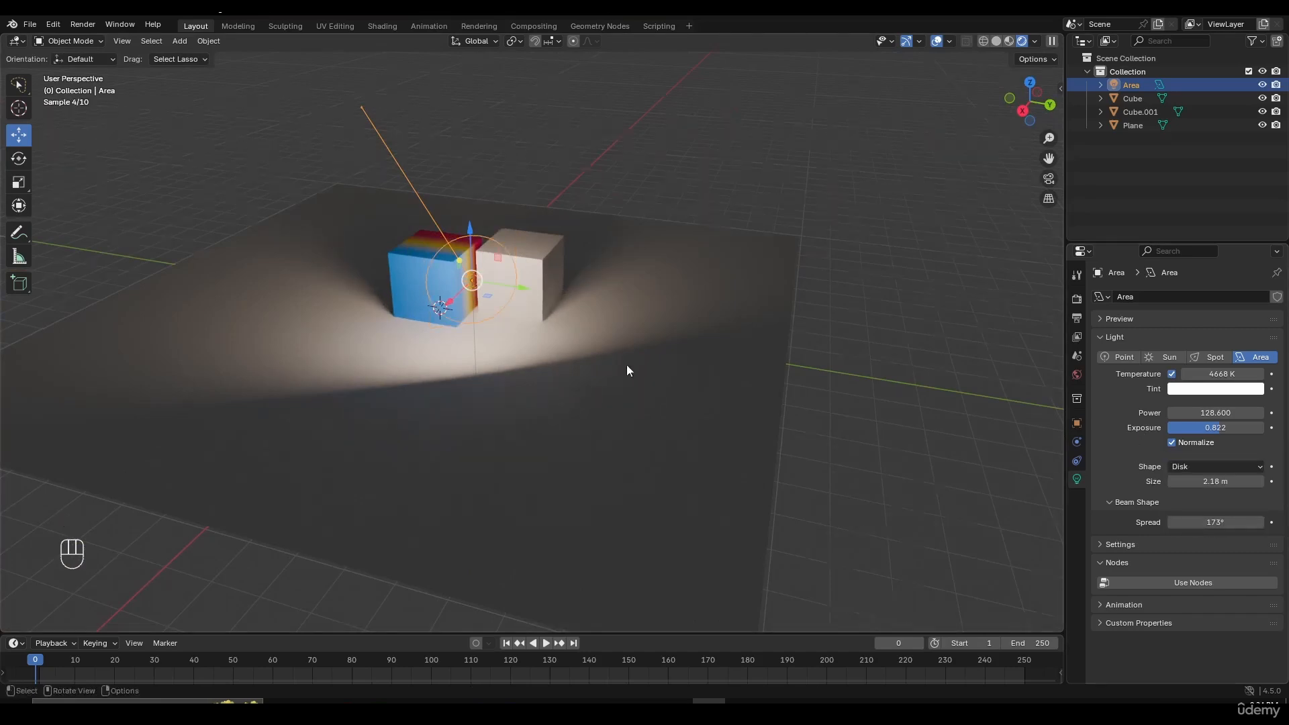
middle_click_drag(626, 364, 647, 333)
key("g")
left_click(695, 332)
key("g")
left_click(461, 344)
middle_click_drag(390, 313, 414, 322)
key("g")
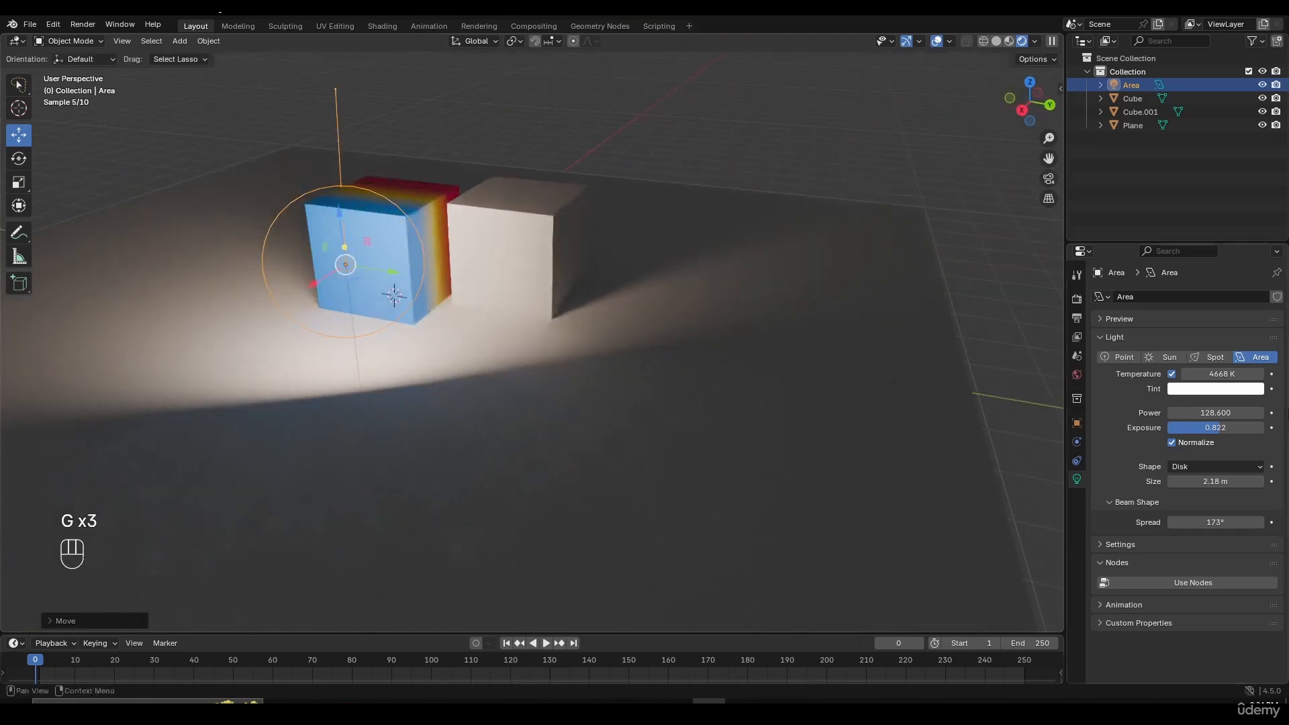
Step: Change the area light's shape to Ellipse and move it in front of the grey cube
left_click(1182, 468)
left_click(1203, 524)
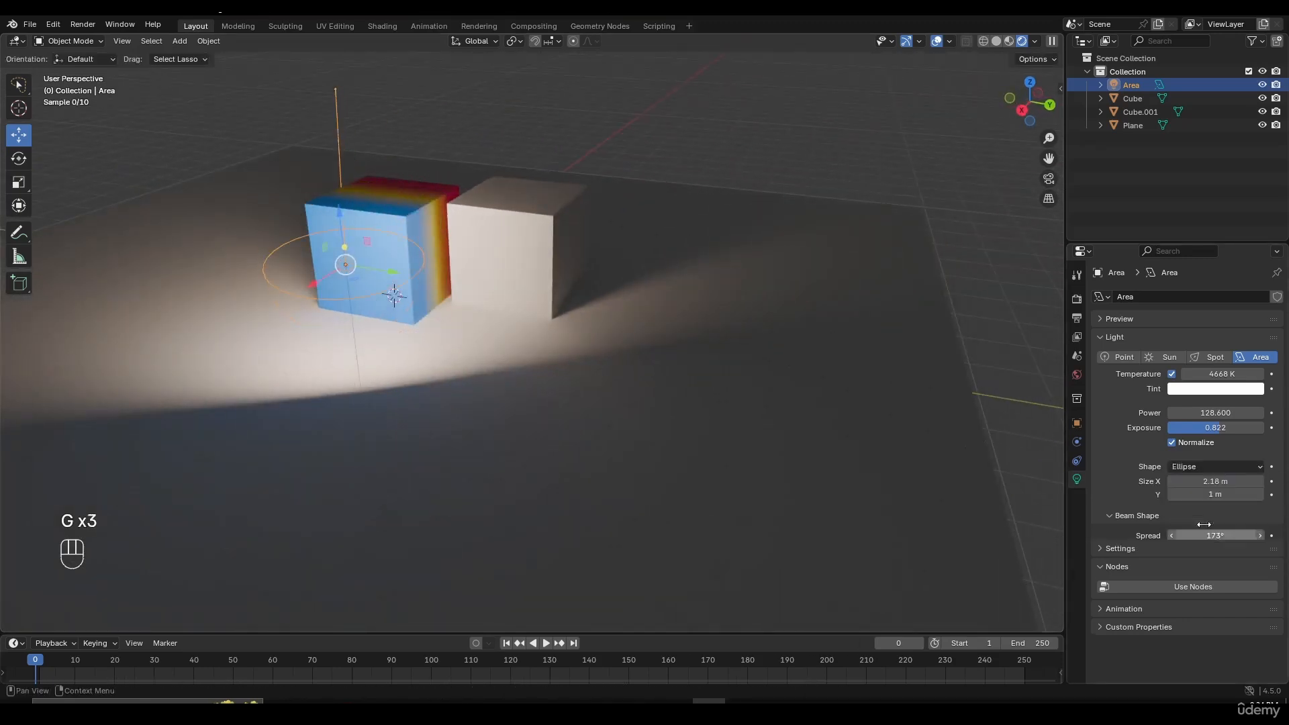
middle_click_drag(324, 266, 555, 373)
key("g")
left_click(653, 365)
Step: Change the area light's shape to Rectangle and stretch it to about 5.17 m by 3.8 m
left_click(1243, 466)
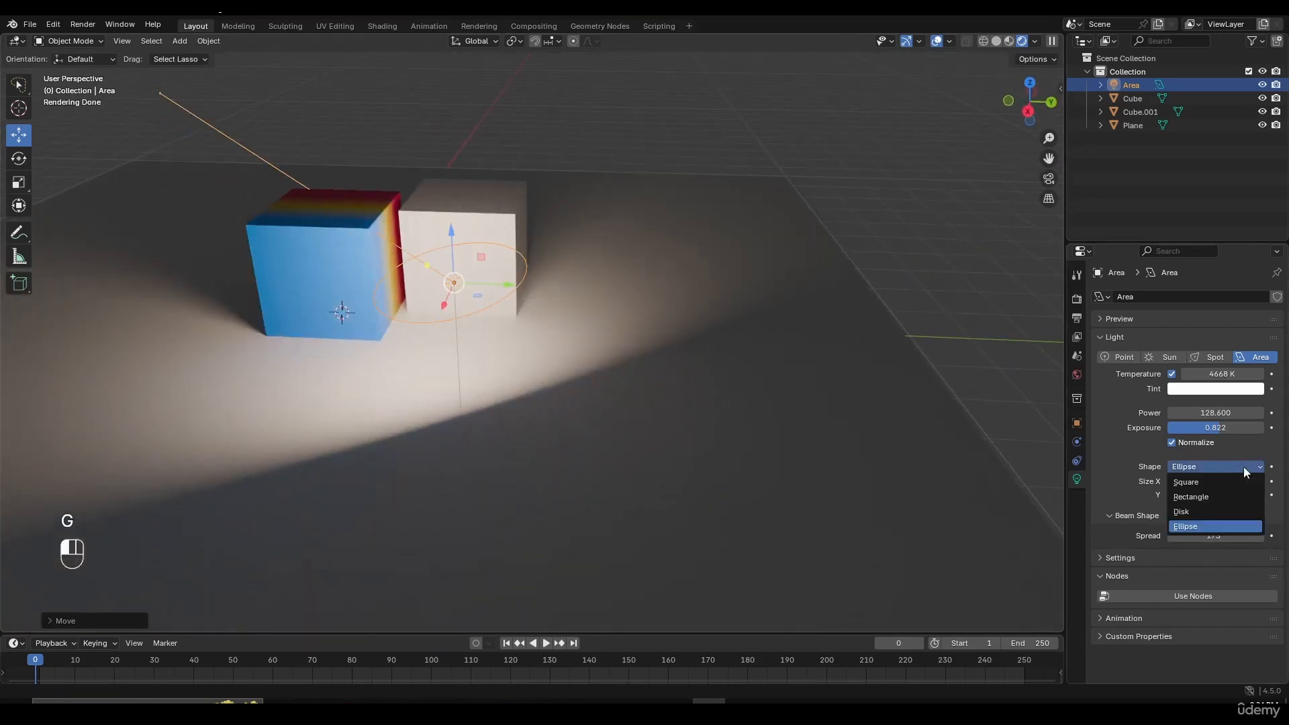
left_click(1220, 496)
middle_click_drag(557, 255, 486, 286)
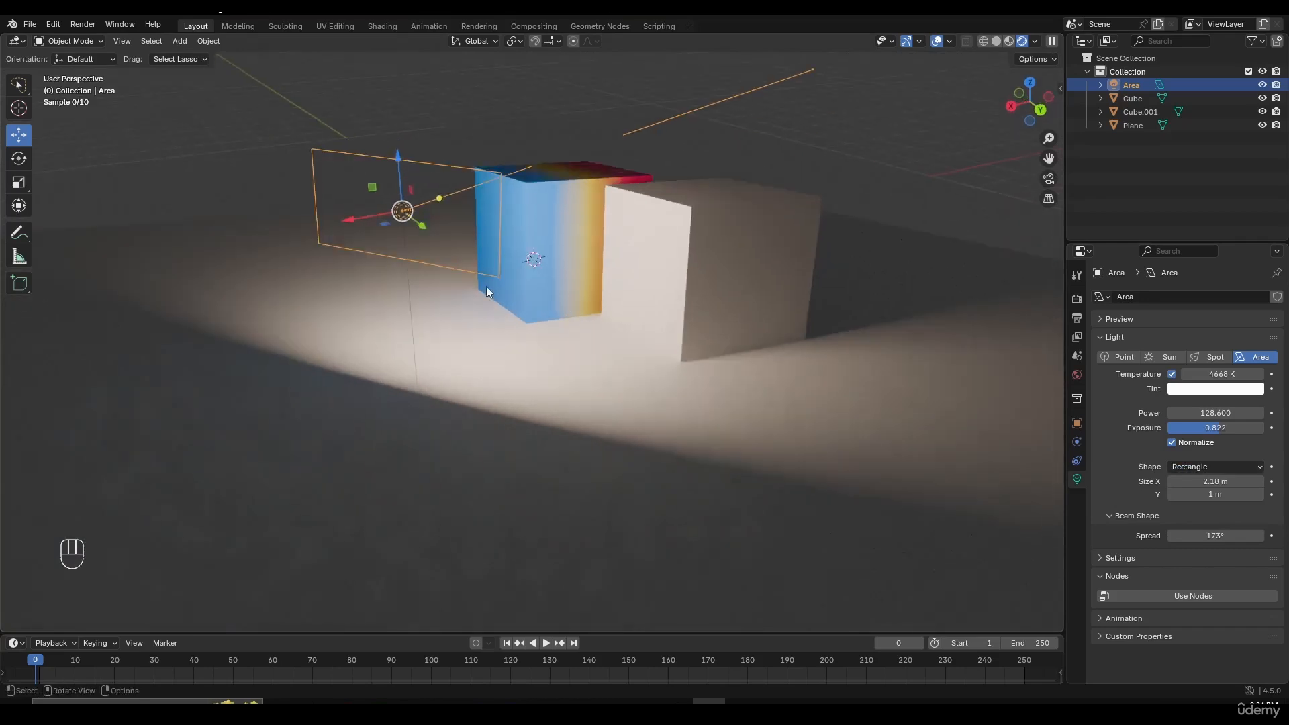
middle_click_drag(485, 233, 508, 165)
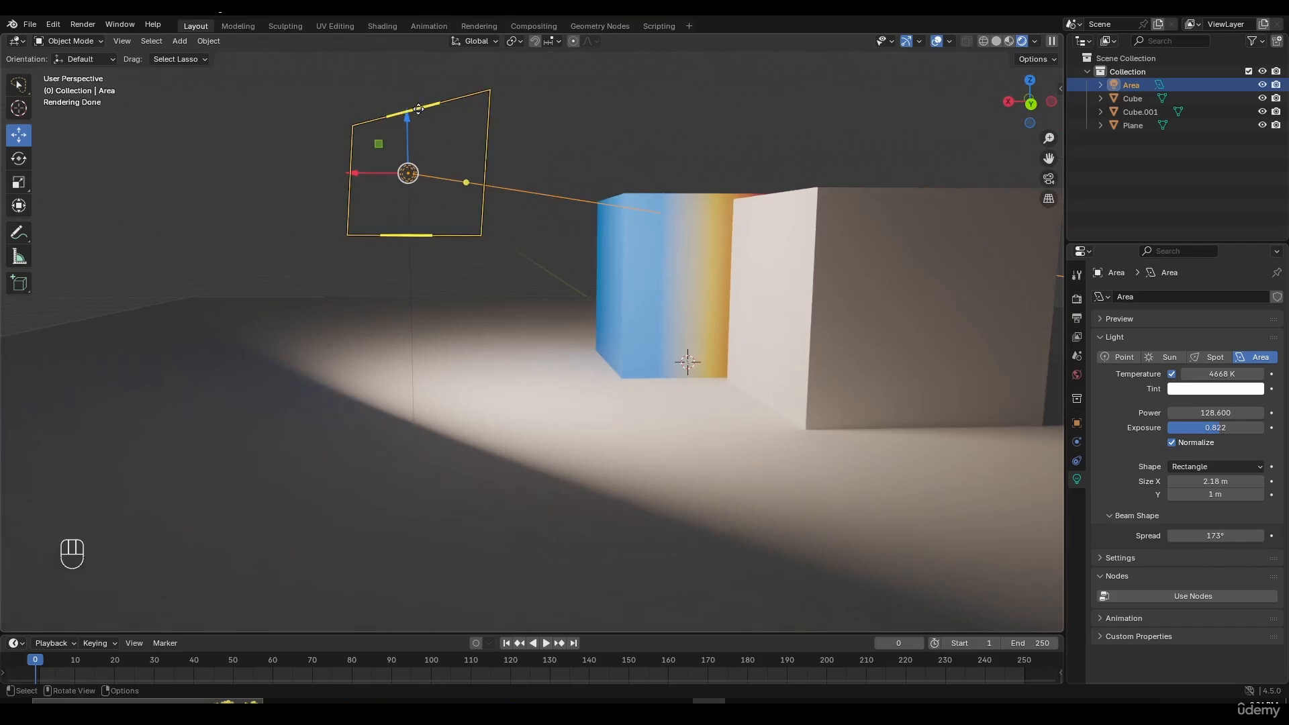
middle_click_drag(347, 175, 374, 196)
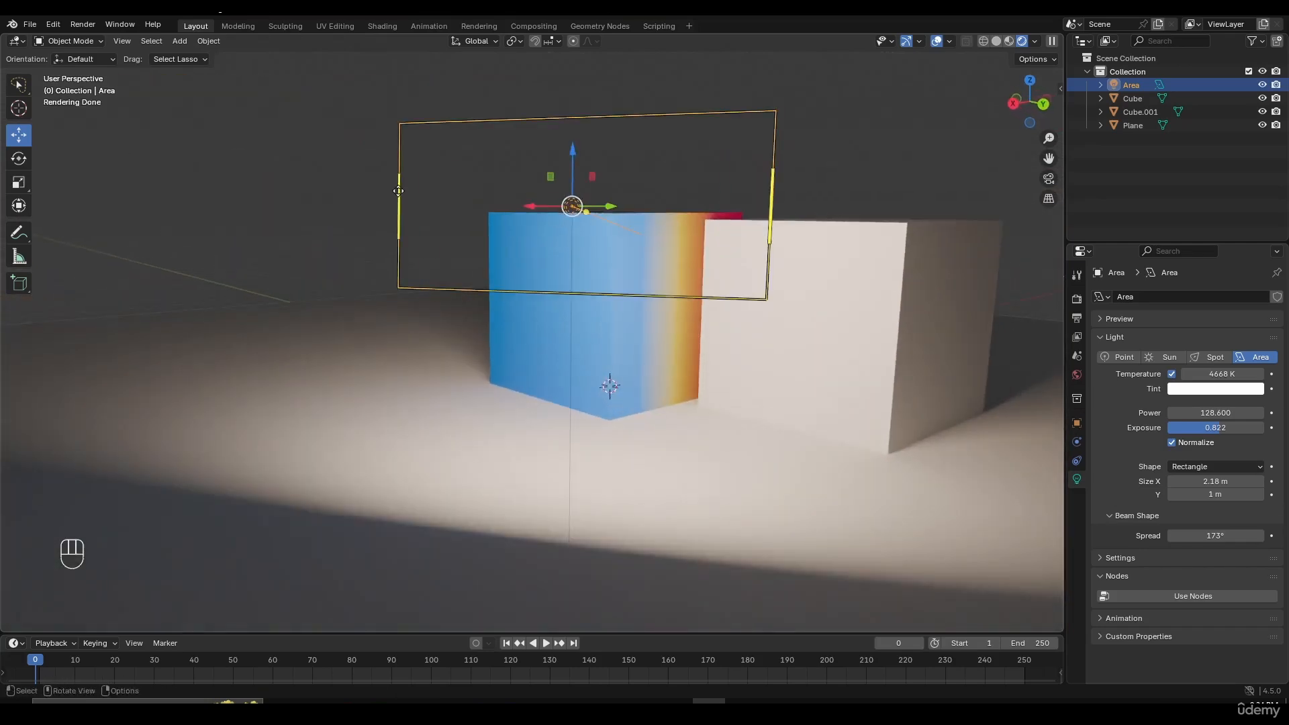
left_click_drag(407, 196, 321, 222)
scroll(396, 259, "down", 3)
middle_click_drag(403, 263, 397, 355)
middle_click_drag(676, 366, 667, 332)
left_click_drag(662, 332, 721, 335)
left_click_drag(553, 300, 517, 236)
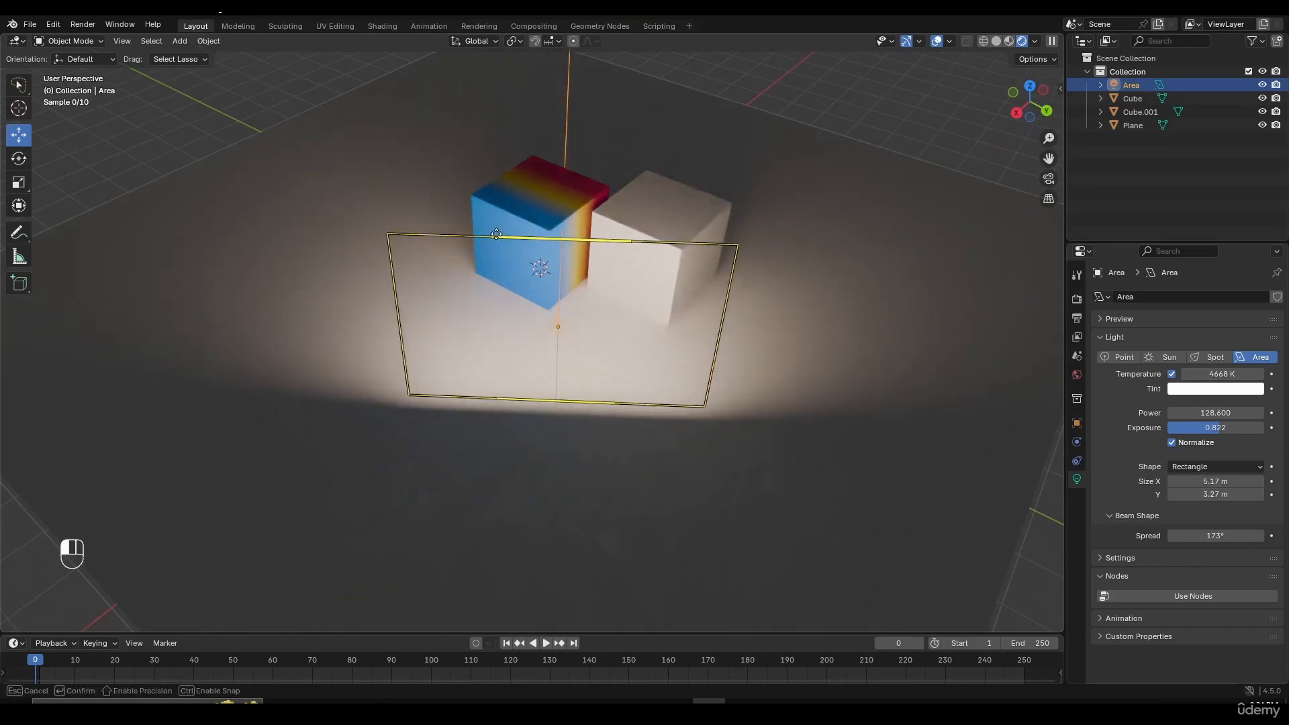
Step: Raise the rectangular area light about 0.4 m along the global Z axis
middle_click_drag(468, 288, 552, 235)
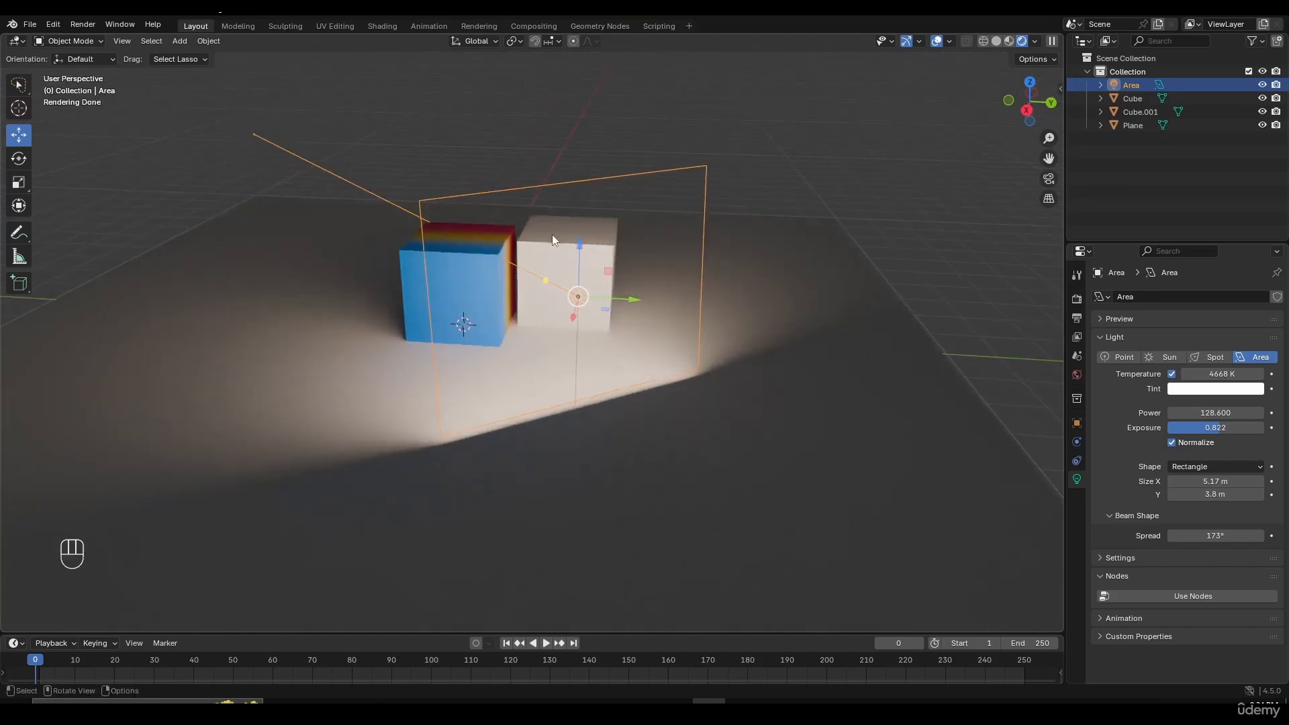
middle_click_drag(522, 278, 562, 282)
key("g")
key("z")
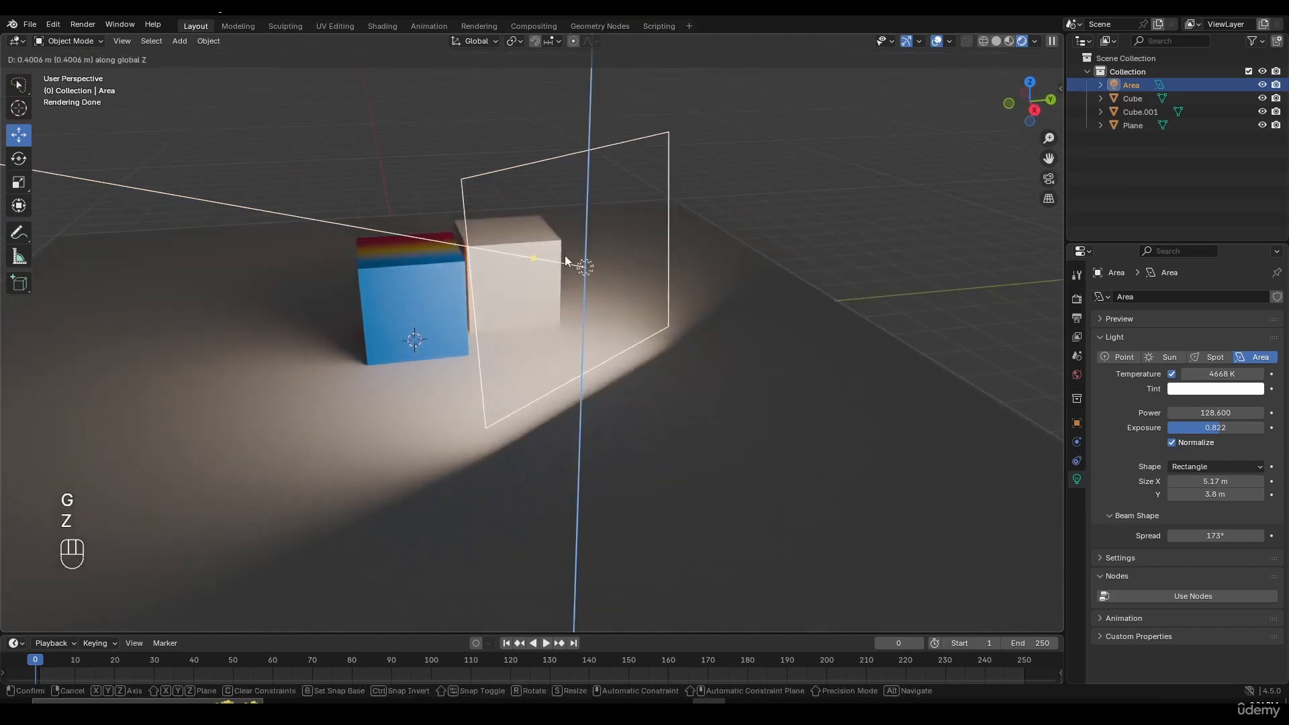
left_click(565, 262)
Step: Turn off Normalize for the area light and inspect the lit scene from other angles
middle_click_drag(1053, 284, 485, 328)
left_click(1177, 443)
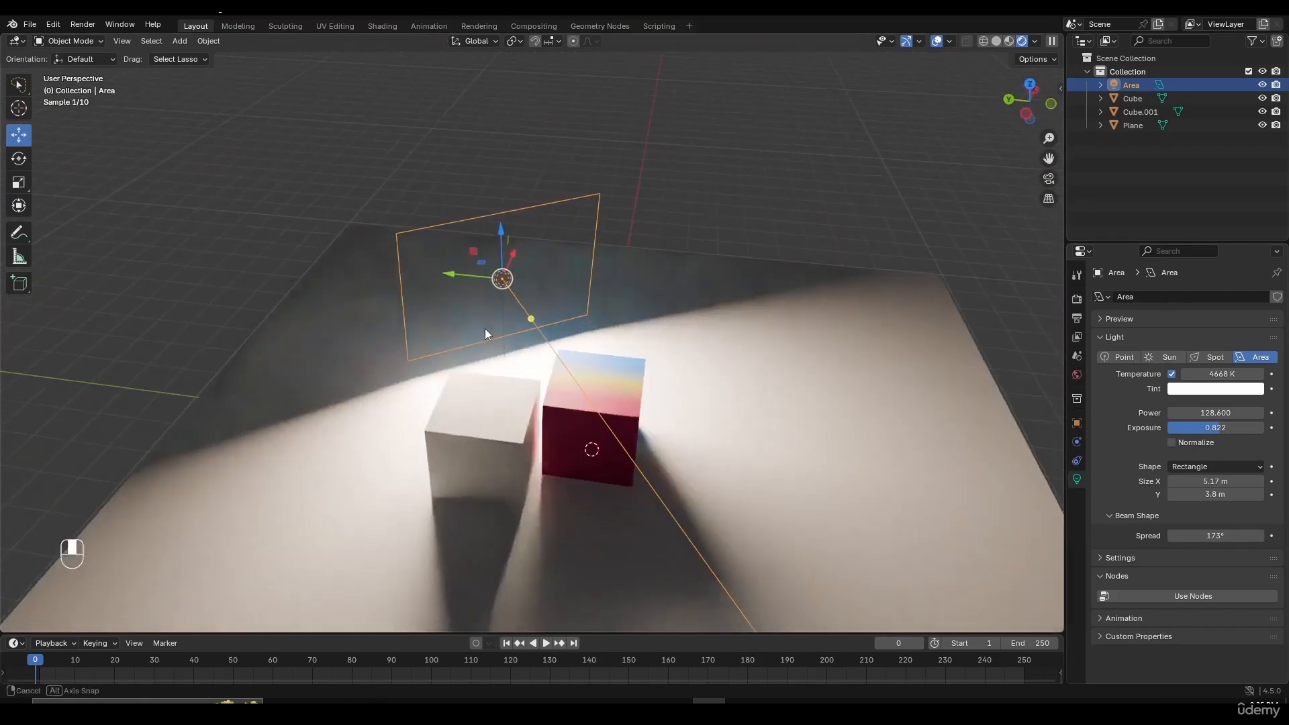
middle_click_drag(341, 316, 1154, 403)
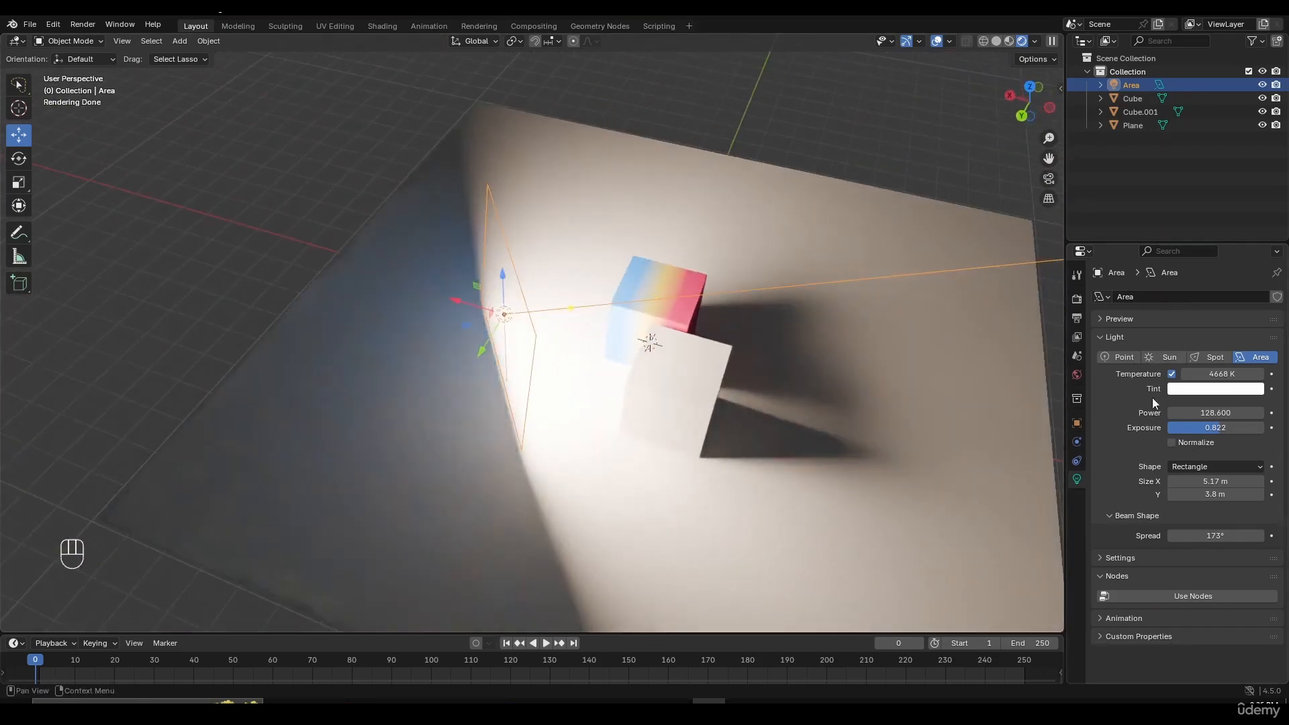
Step: Narrow the rectangular area light's X size to 1.1 m
middle_click_drag(355, 395, 647, 288)
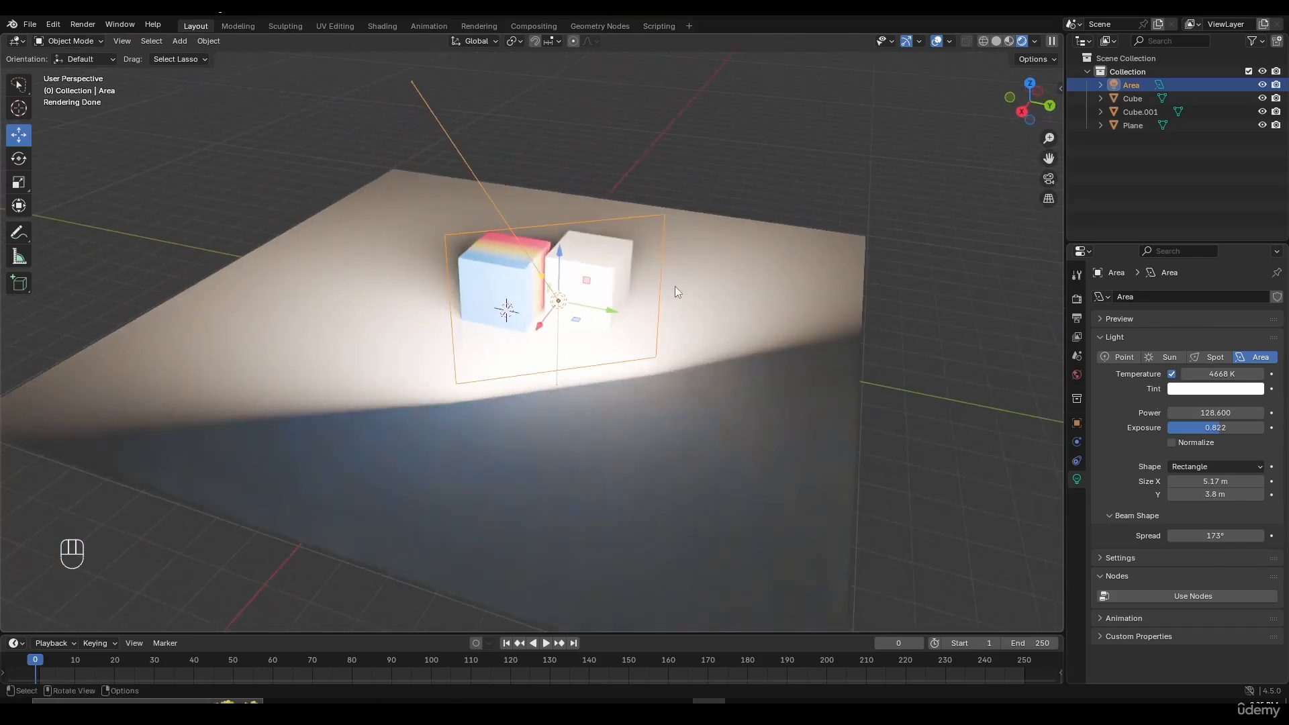
left_click_drag(664, 283, 581, 287)
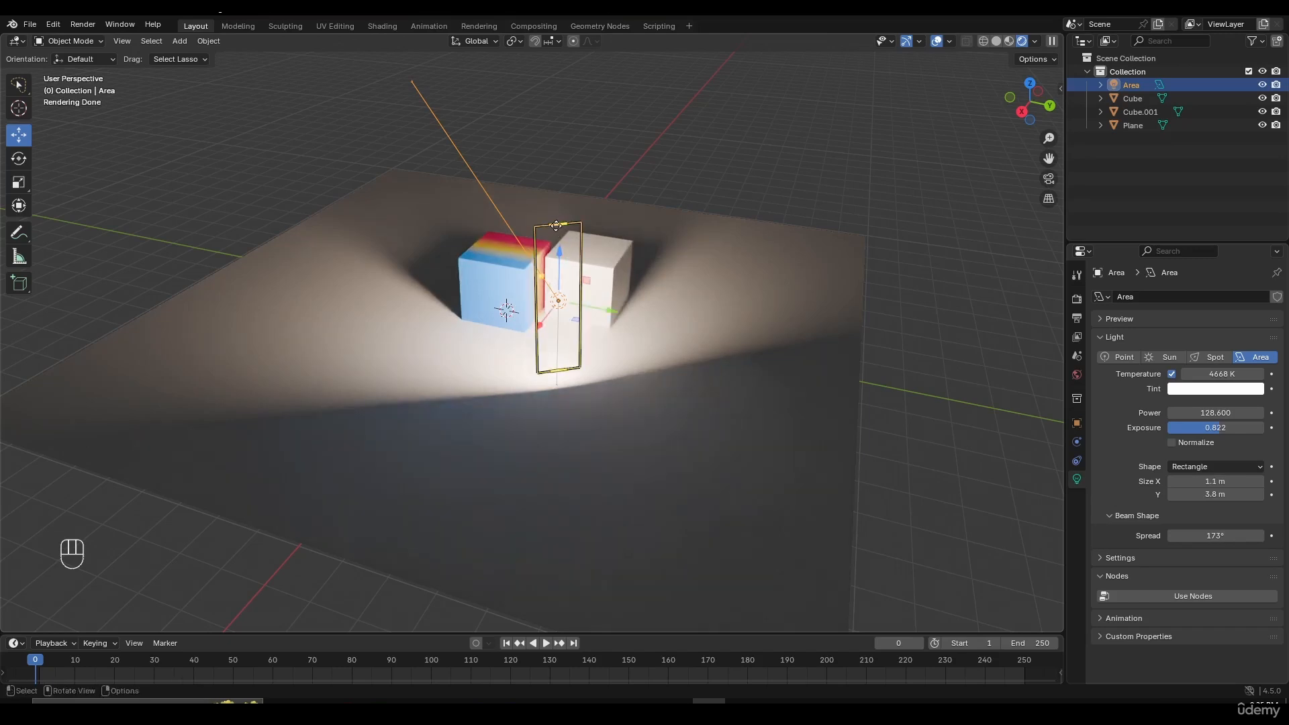
Step: Resize the rectangular area light to about 7.41 m by 5.61 m and turn Normalize back on
left_click_drag(556, 226, 566, 269)
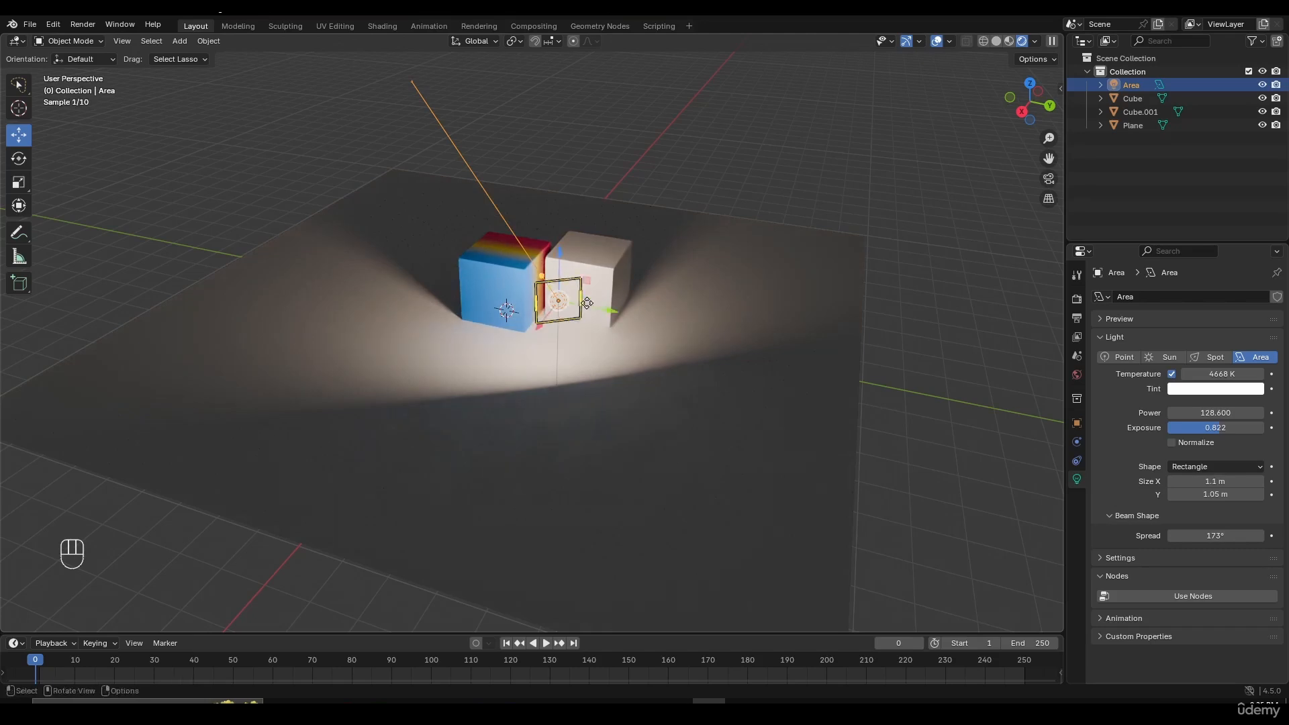
left_click_drag(590, 304, 701, 289)
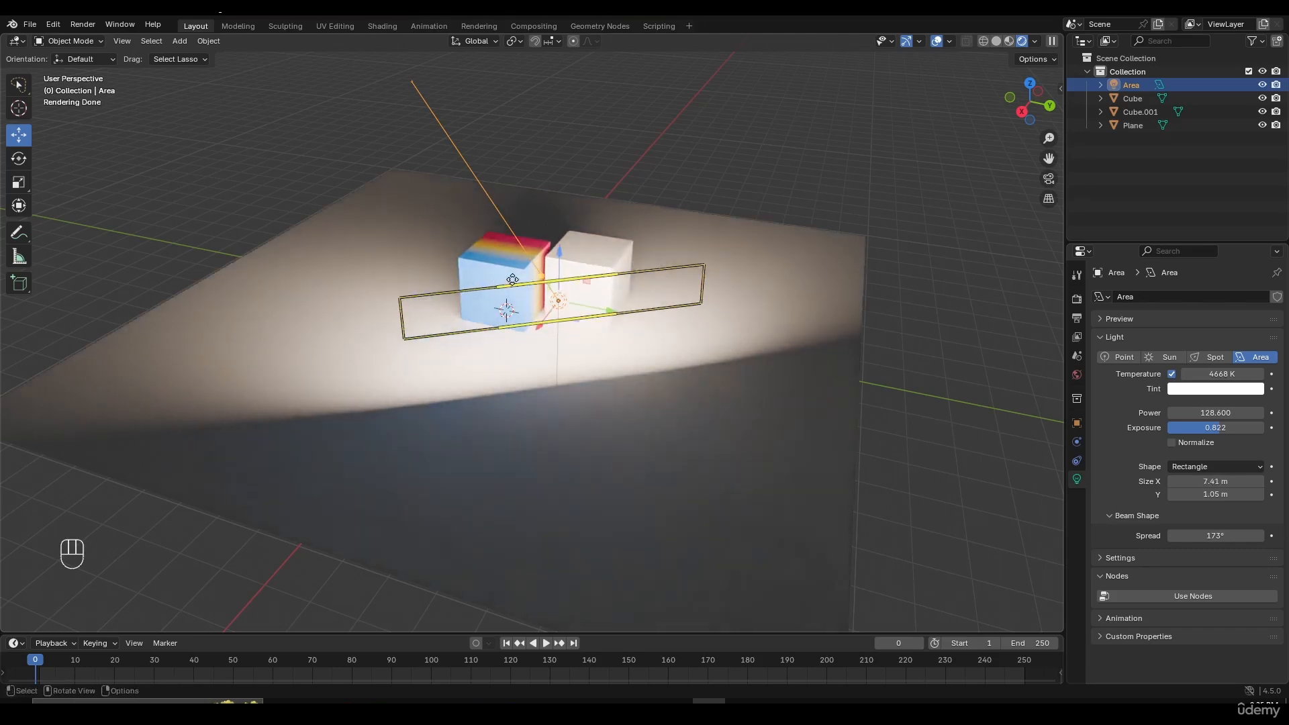
left_click_drag(535, 282, 545, 185)
middle_click_drag(545, 185, 582, 290)
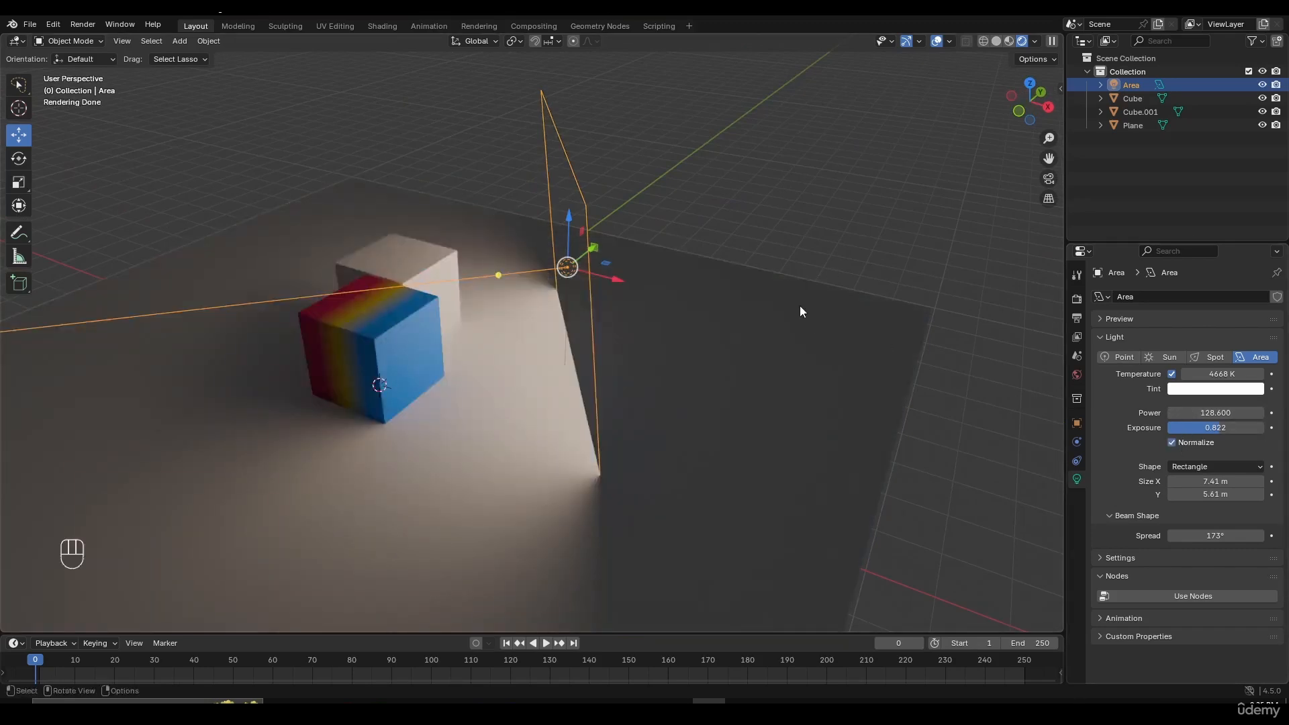
middle_click_drag(679, 376, 808, 308)
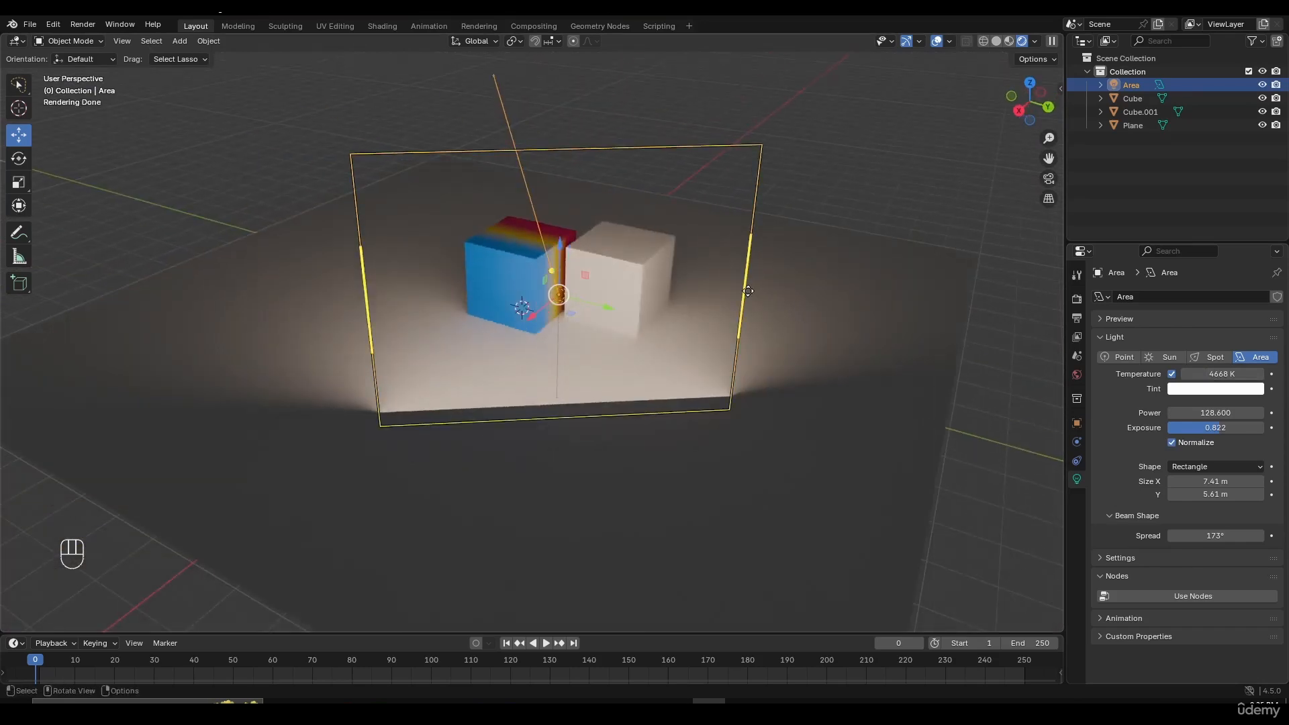
Step: Narrow the rectangular area light's X size to about 4.14 m and reduce its Y size
left_click_drag(747, 291, 663, 300)
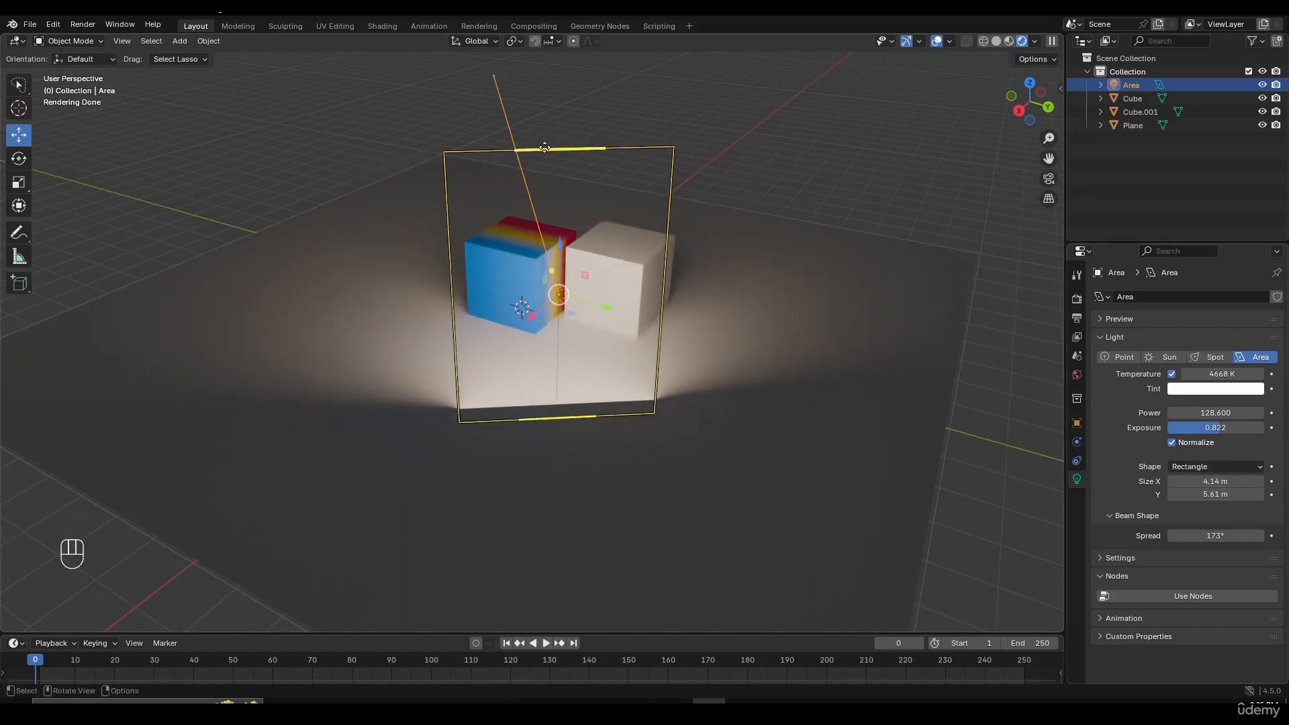
left_click_drag(544, 147, 544, 230)
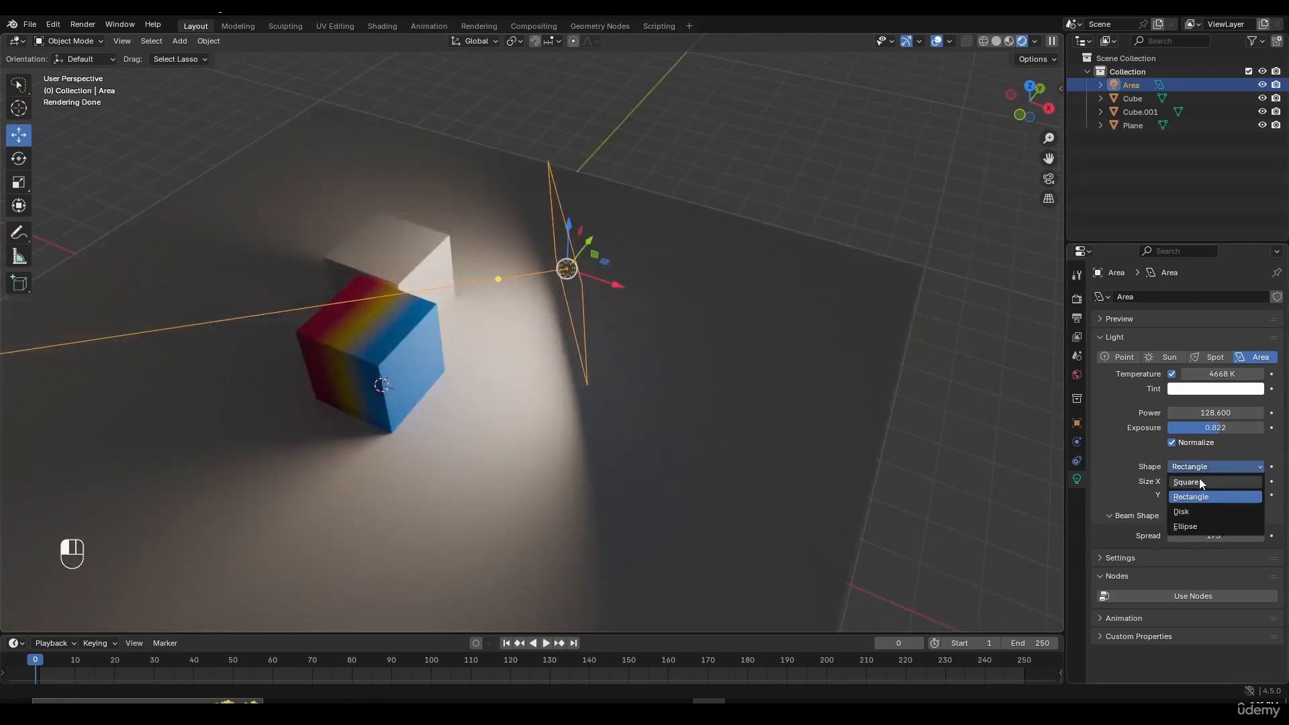
Step: Try the Square shape on the area light, and switch the shape to Disk
left_click(1198, 479)
middle_click_drag(664, 285, 578, 262)
left_click(1239, 465)
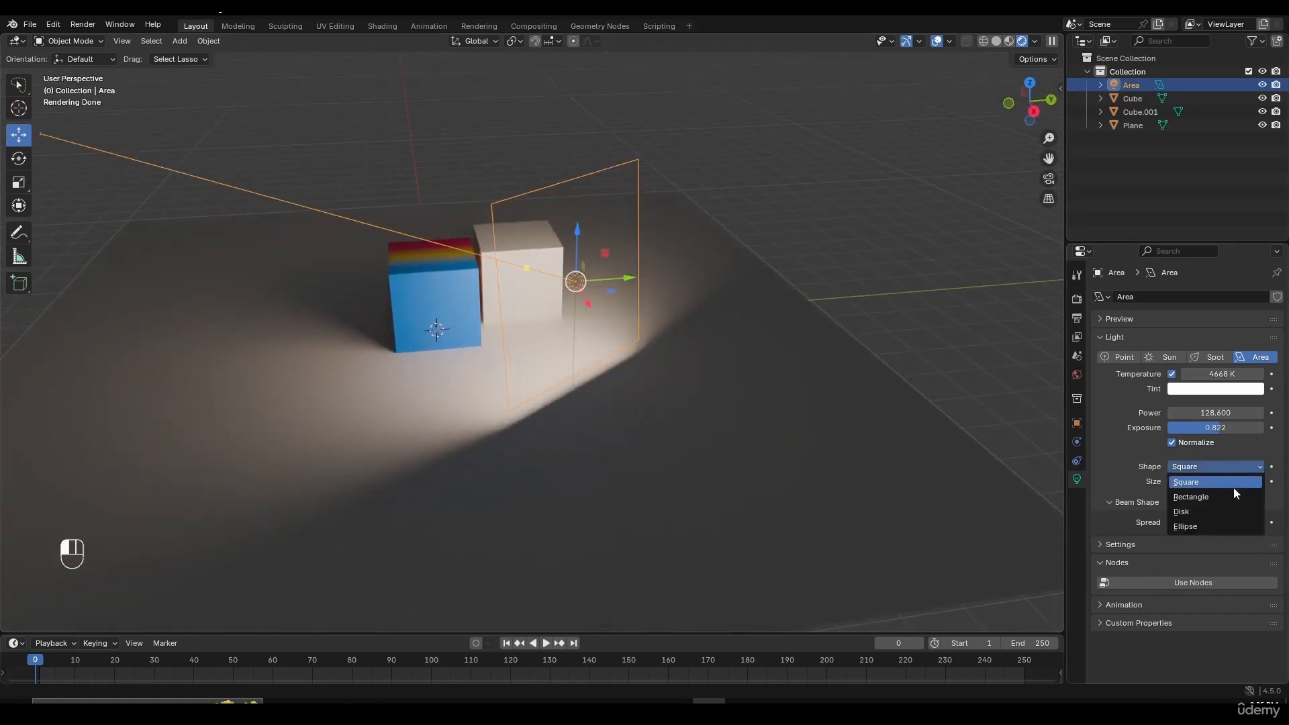
left_click(1212, 510)
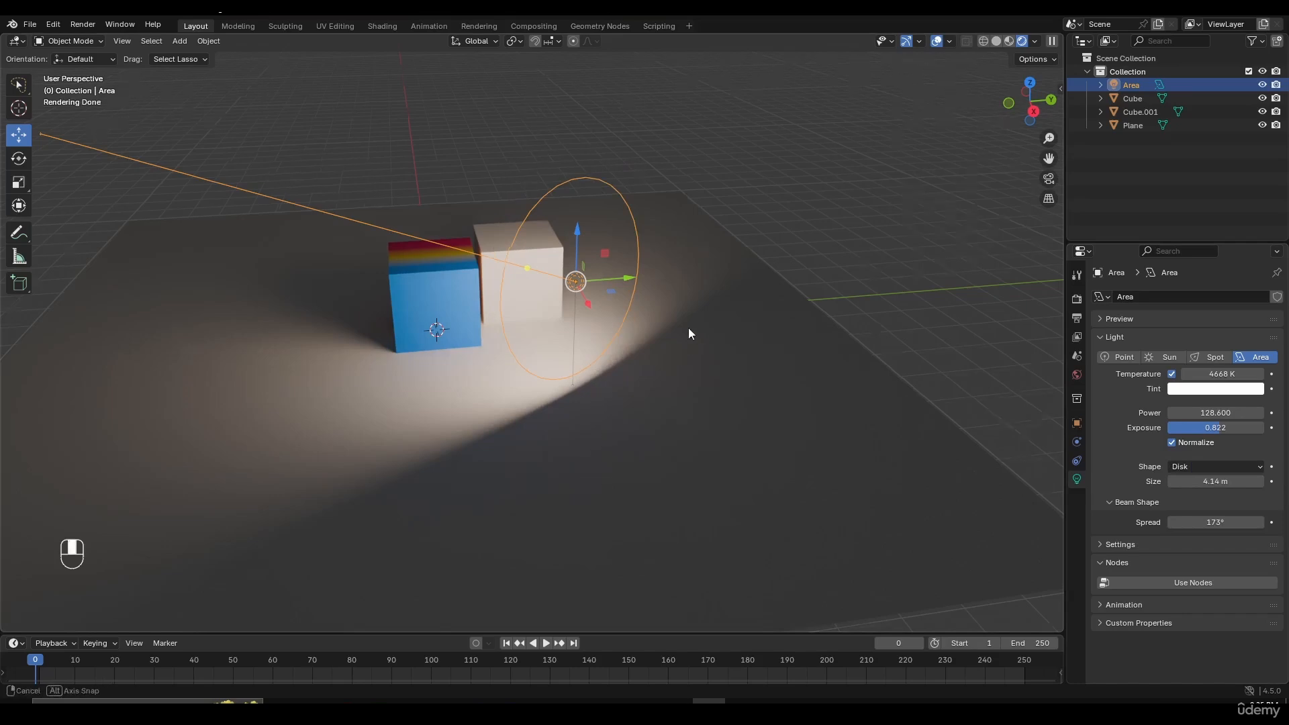
middle_click_drag(689, 333, 711, 332)
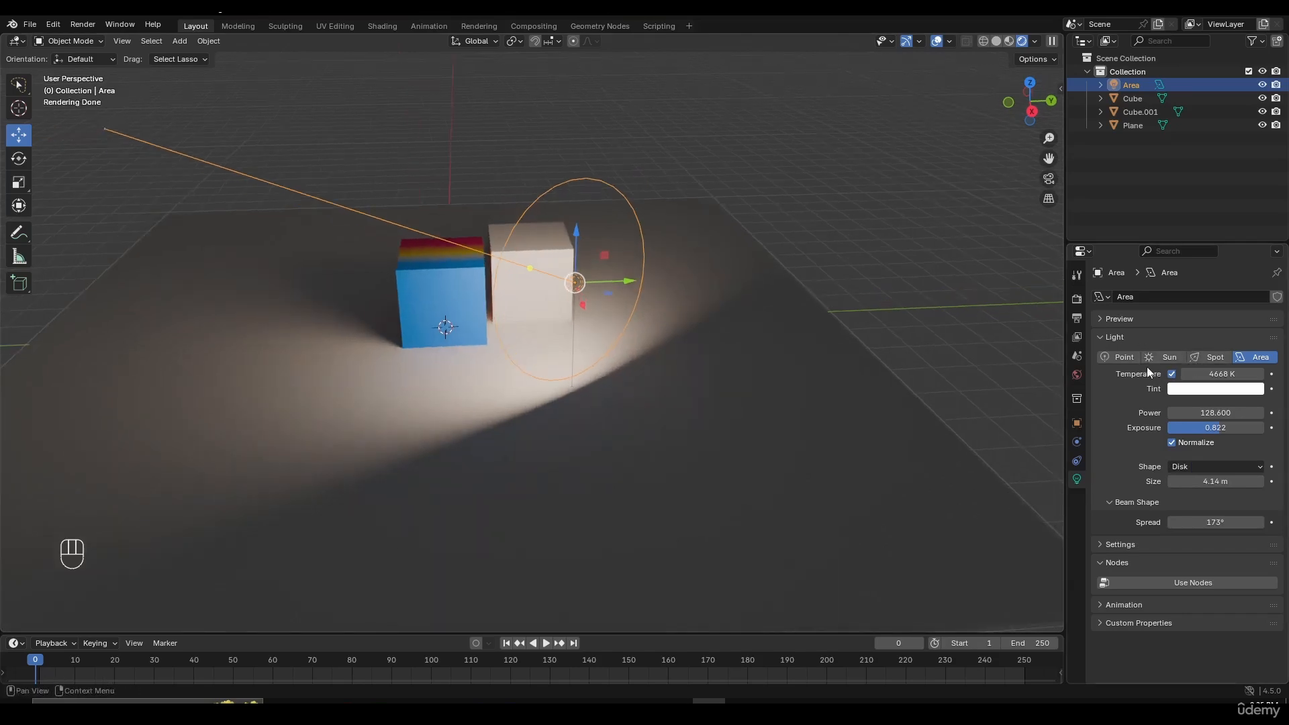
Step: Change the area light to a Spot light, and move and rotate it to aim at the two cubes
key("shift+a")
mouse_move(497, 282)
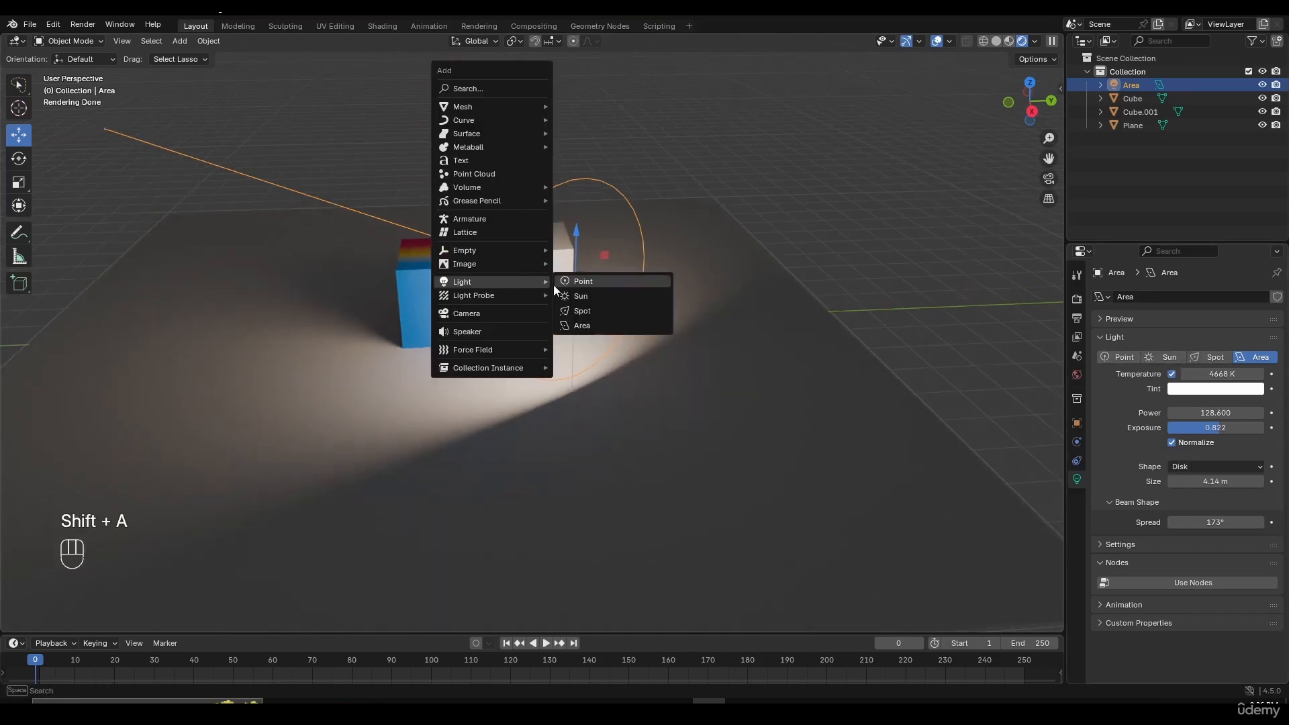
left_click(1216, 357)
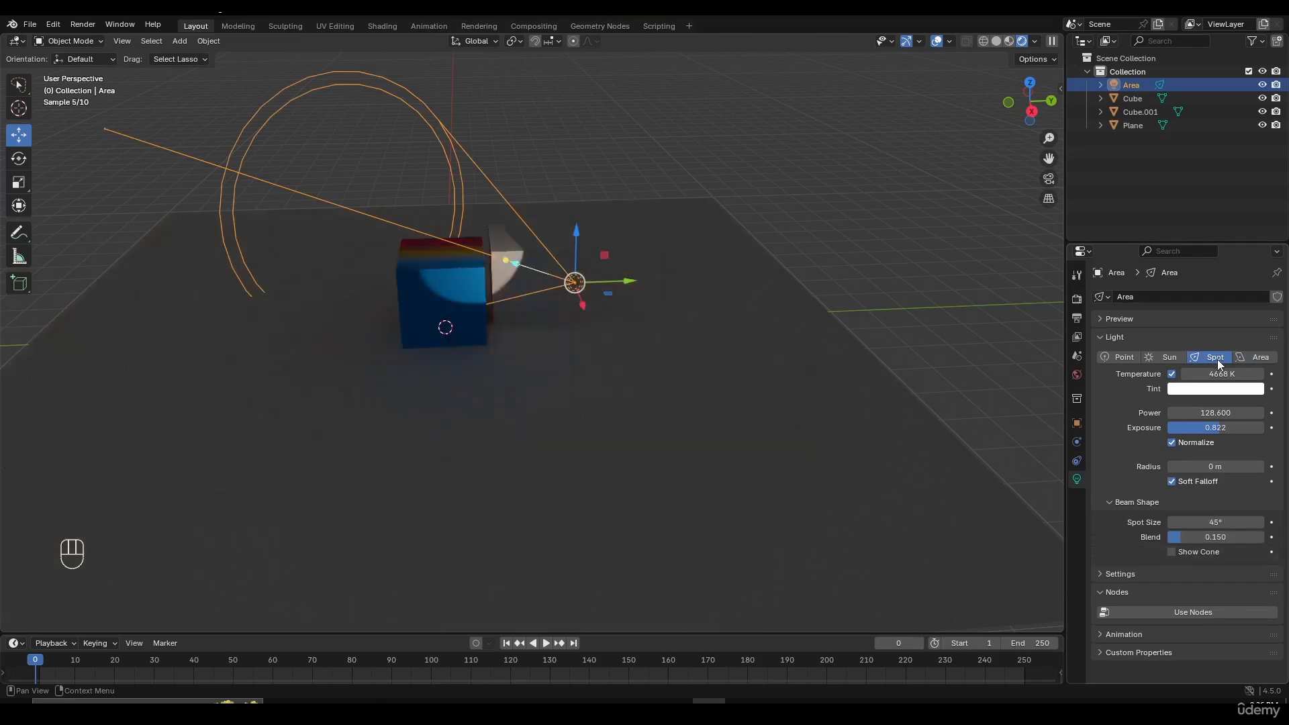
key("g")
left_click(561, 334)
key("r")
left_click(627, 331)
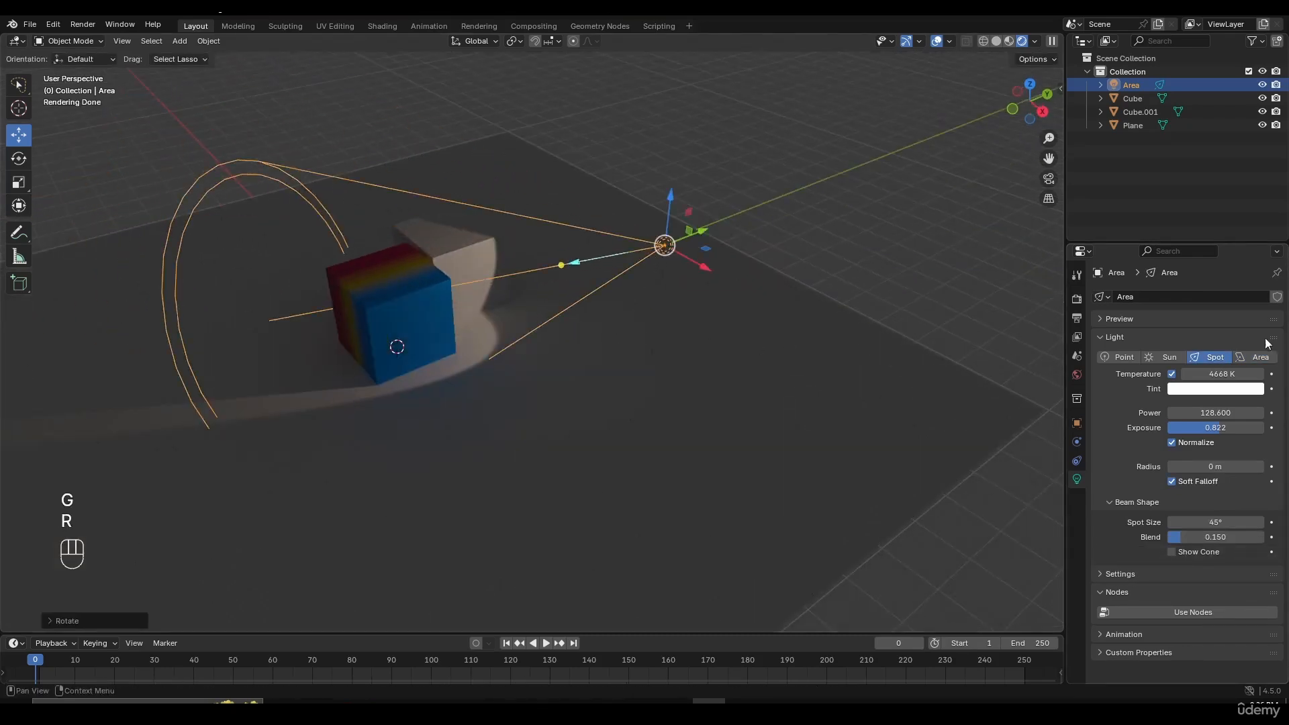
Step: Change the light's type to Sun and move it to a new position above the plane
left_click(1177, 355)
key("g")
left_click(445, 286)
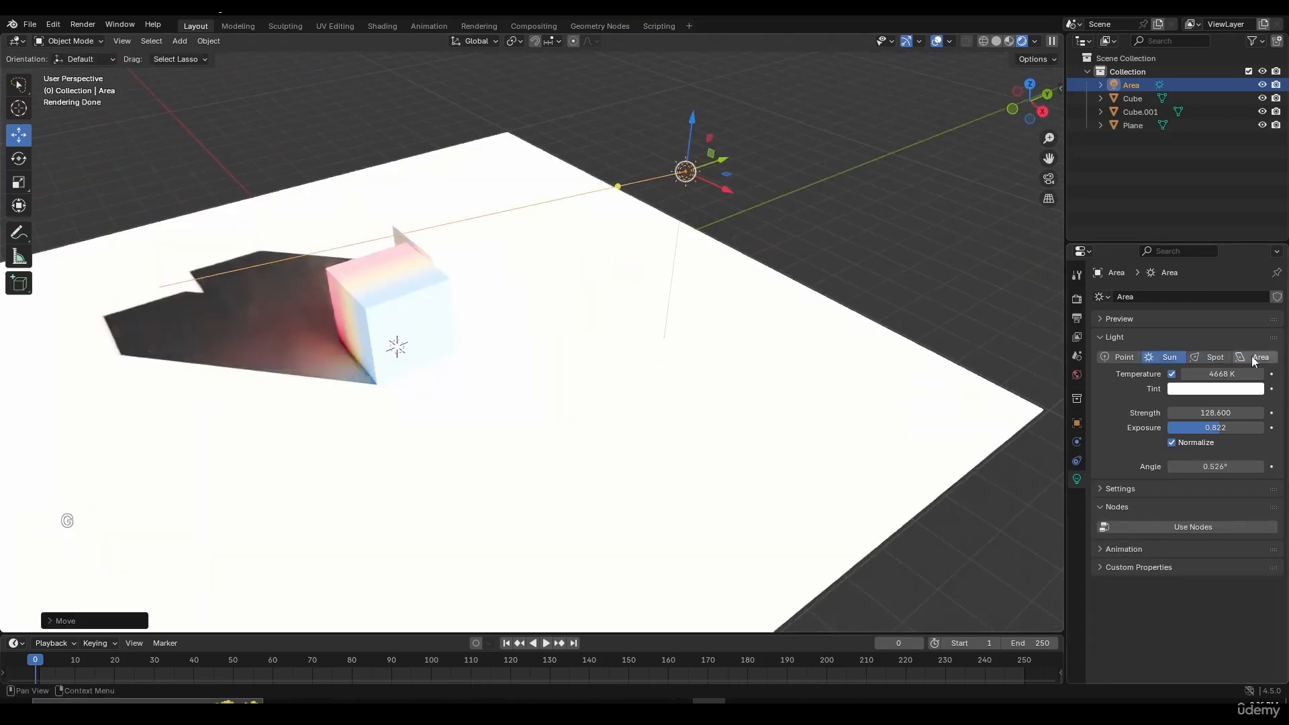
Step: Change the light's type to Point and reposition it above and behind the two cubes
left_click(1117, 360)
middle_click_drag(593, 329, 463, 306)
key("g")
left_click(498, 318)
key("g")
left_click(696, 307)
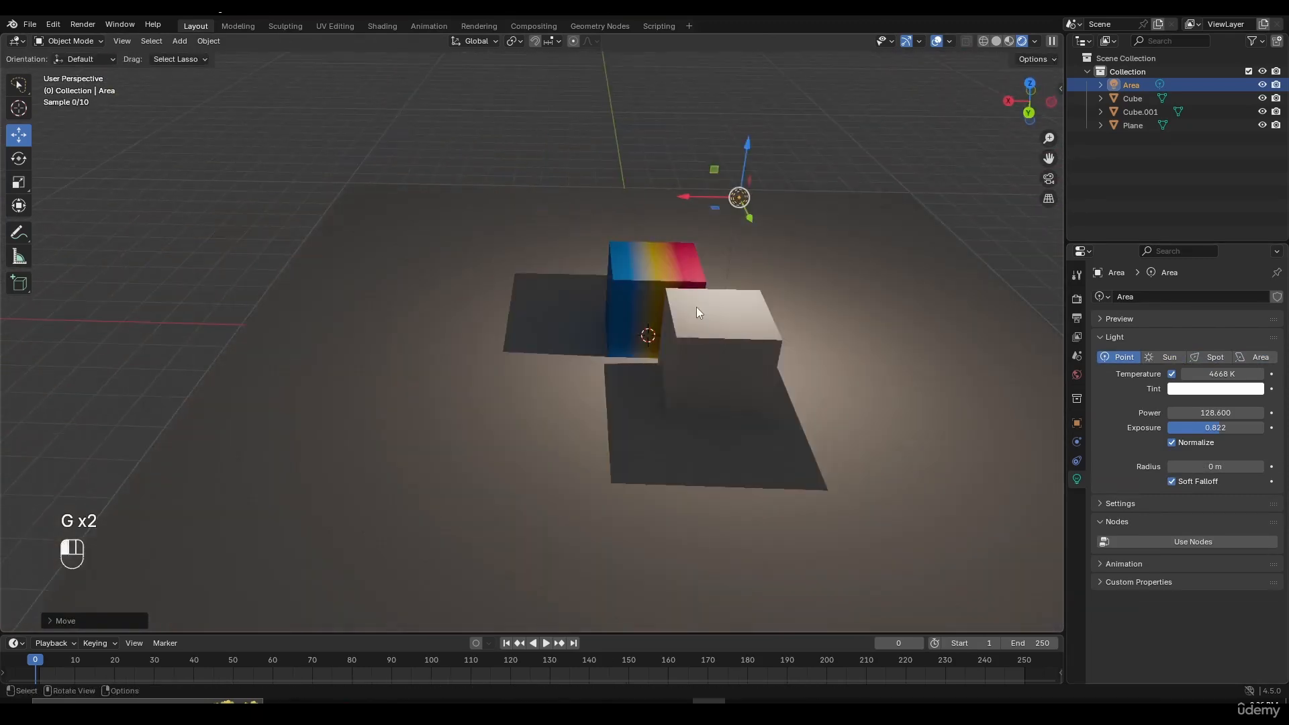